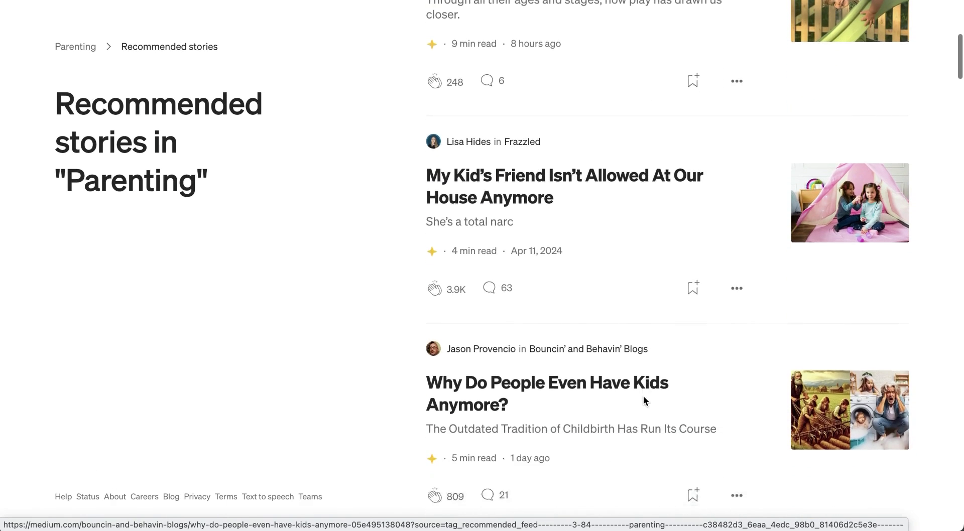
Step: Browse the Parenting feed and glance at 'A Drawing A Day Keeps the Tantrums Away' before returning
scroll(644, 400, down, 4)
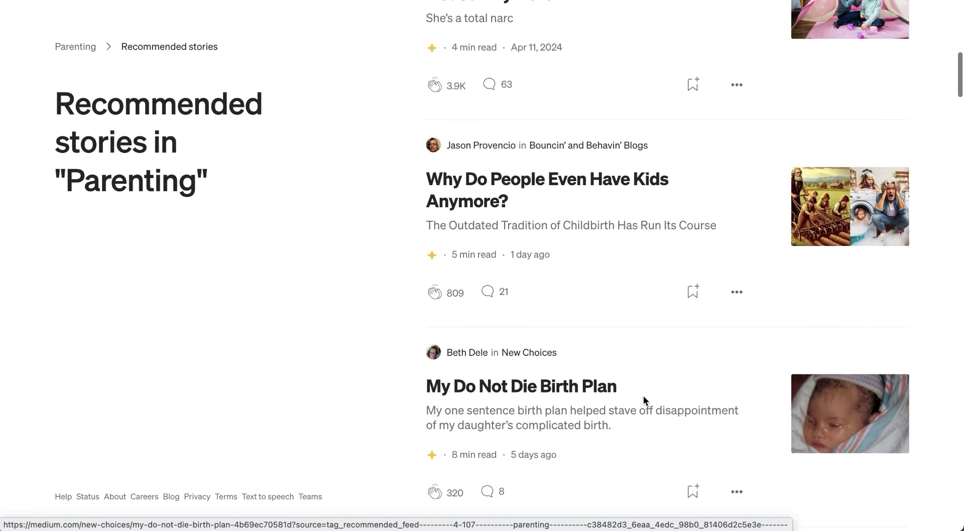
scroll(643, 400, down, 2)
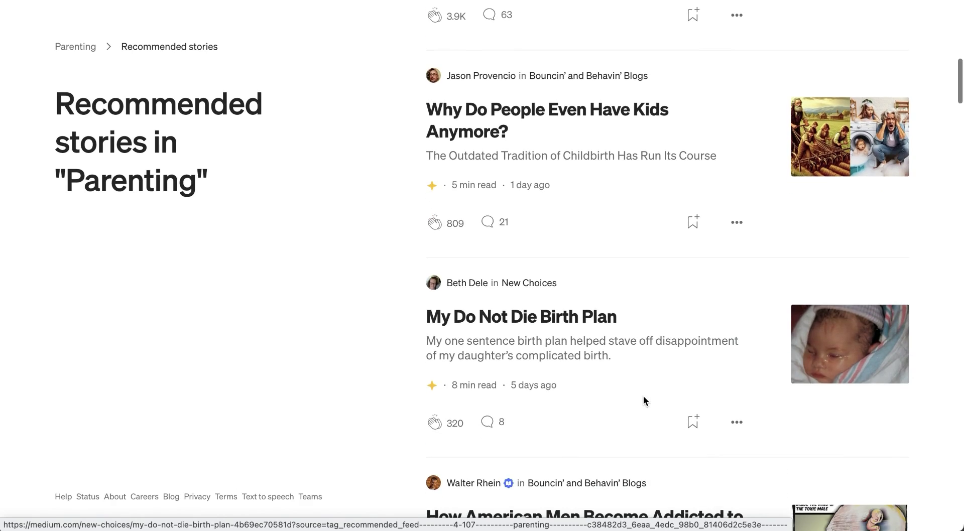
scroll(643, 397, up, 12)
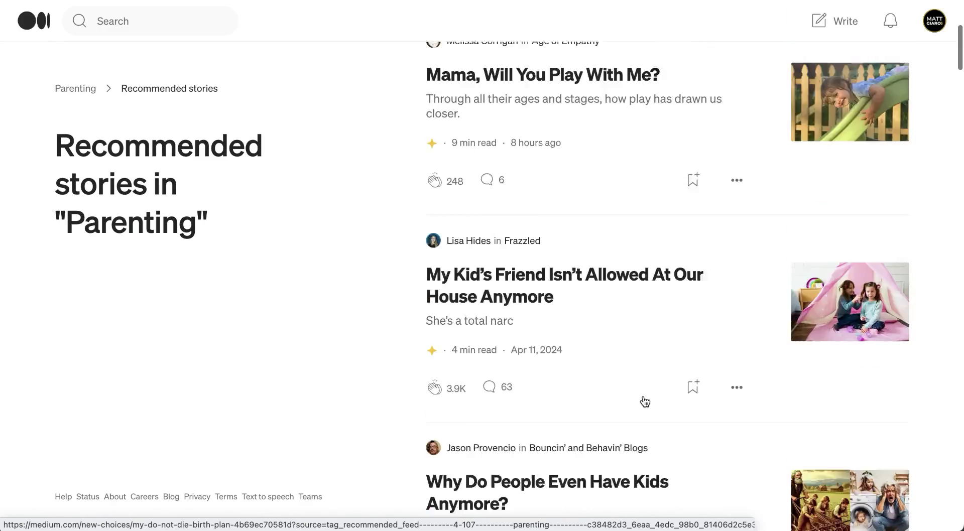
click(533, 141)
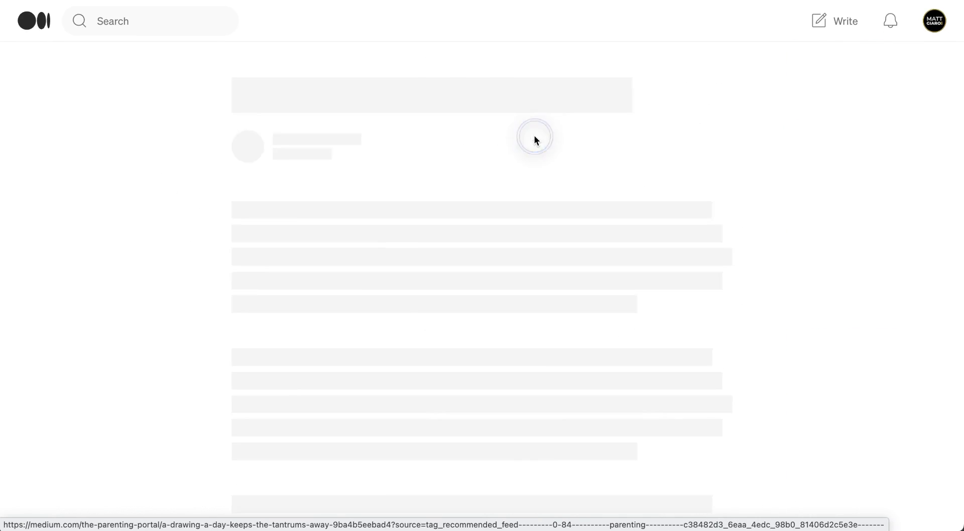
scroll(422, 318, down, 15)
scroll(423, 318, down, 4)
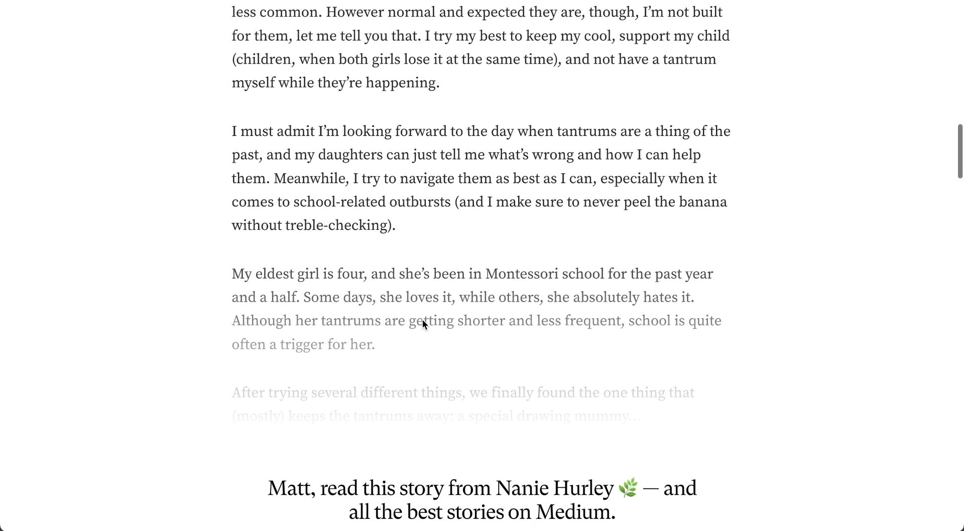
key(alt+Left)
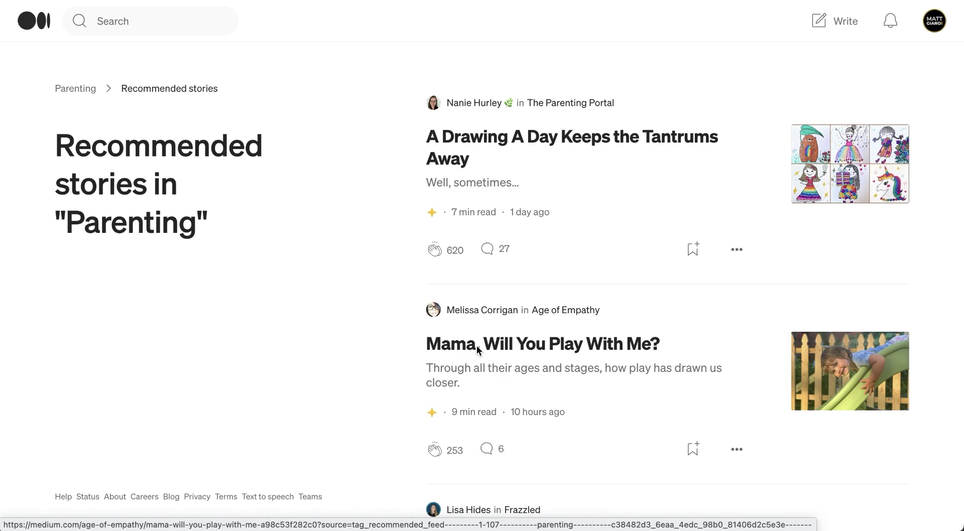
Step: Open 'Mama, Will You Play With Me?' and skim its opening
click(477, 346)
scroll(477, 346, down, 3)
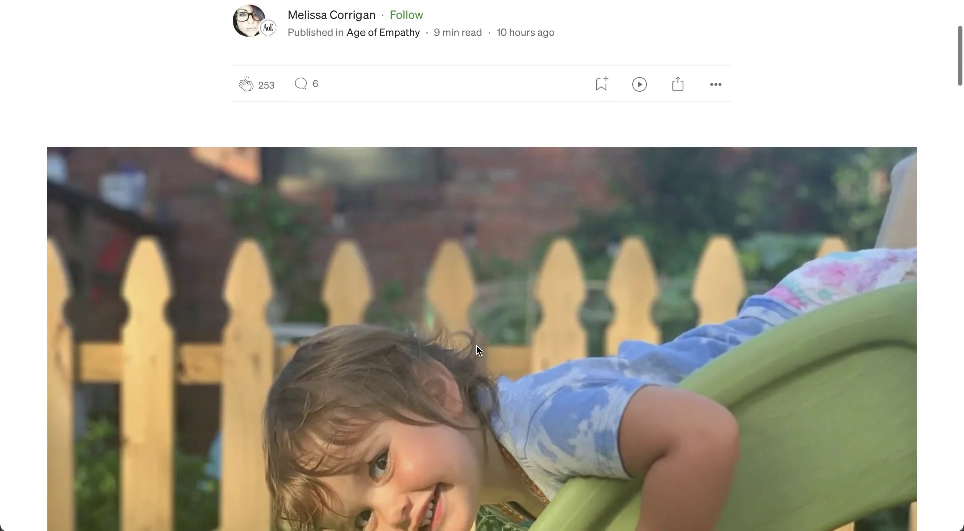
scroll(477, 346, down, 10)
scroll(477, 345, up, 14)
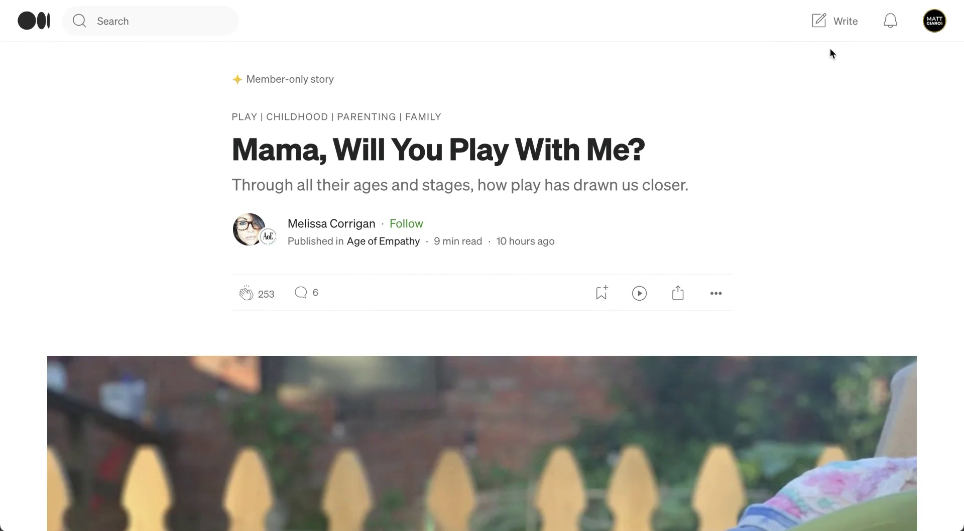
Step: From the home feed, read down through the '6 Ways To Write Addictive Content' article
click(34, 21)
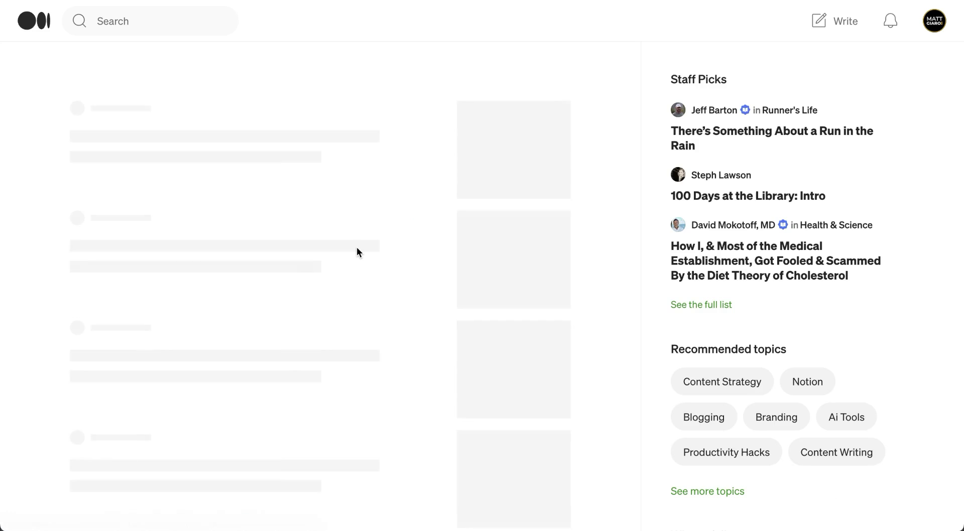
scroll(356, 251, down, 5)
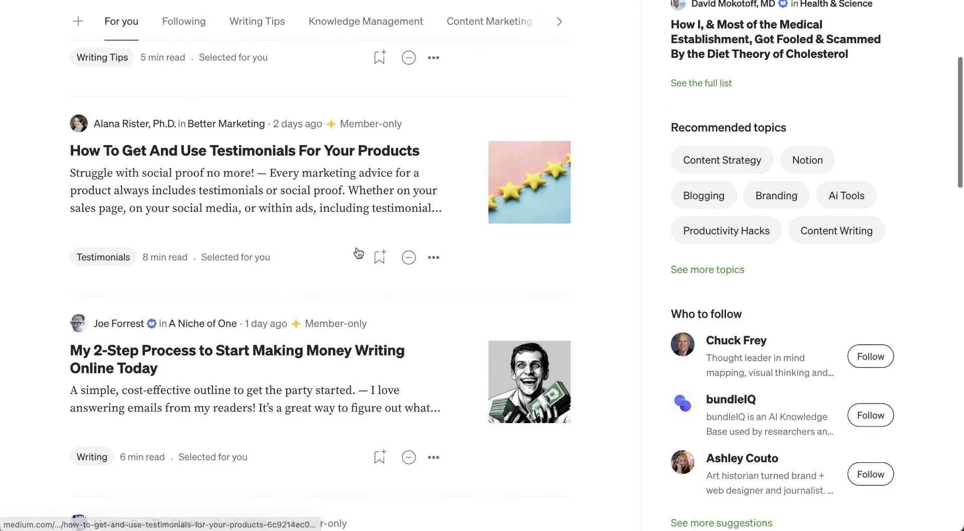
scroll(357, 253, down, 4)
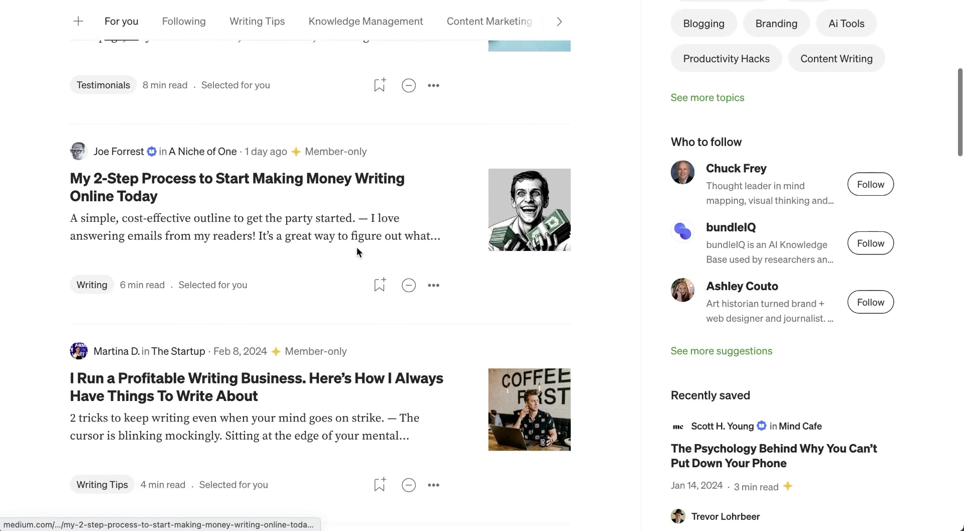
scroll(357, 249, down, 3)
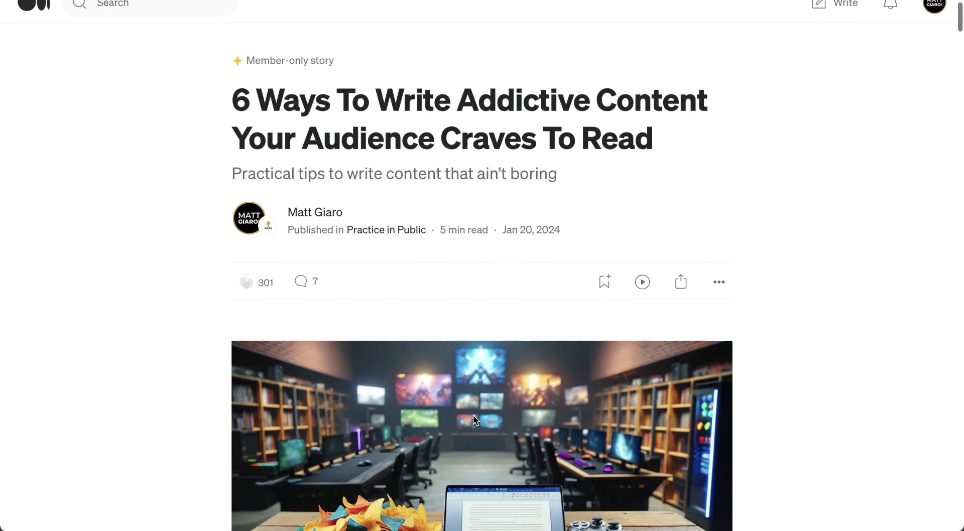
scroll(473, 415, down, 7)
scroll(473, 416, down, 14)
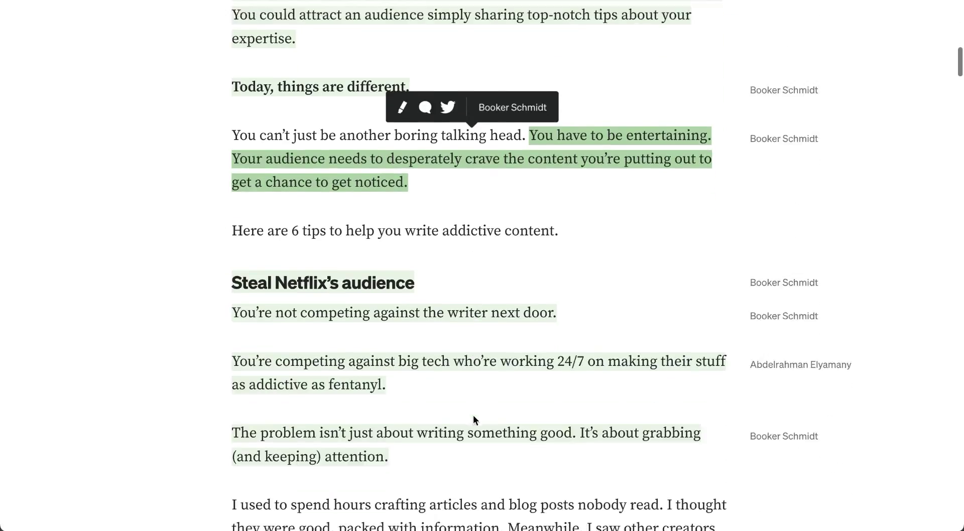
scroll(473, 415, down, 12)
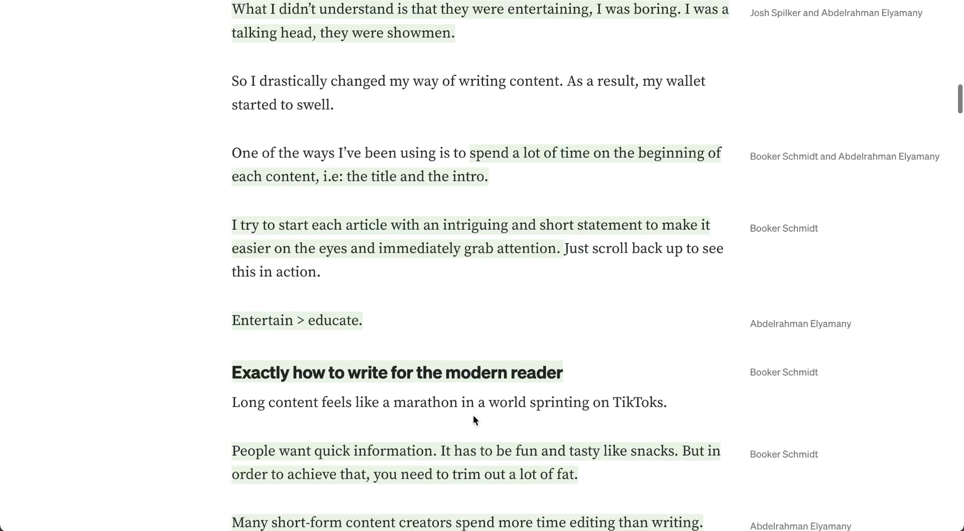
scroll(473, 416, down, 4)
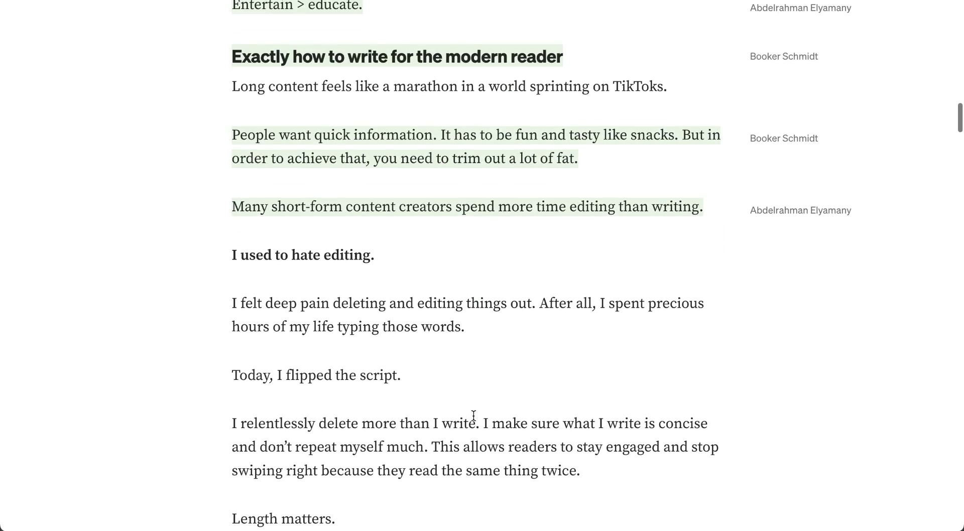
scroll(473, 414, down, 10)
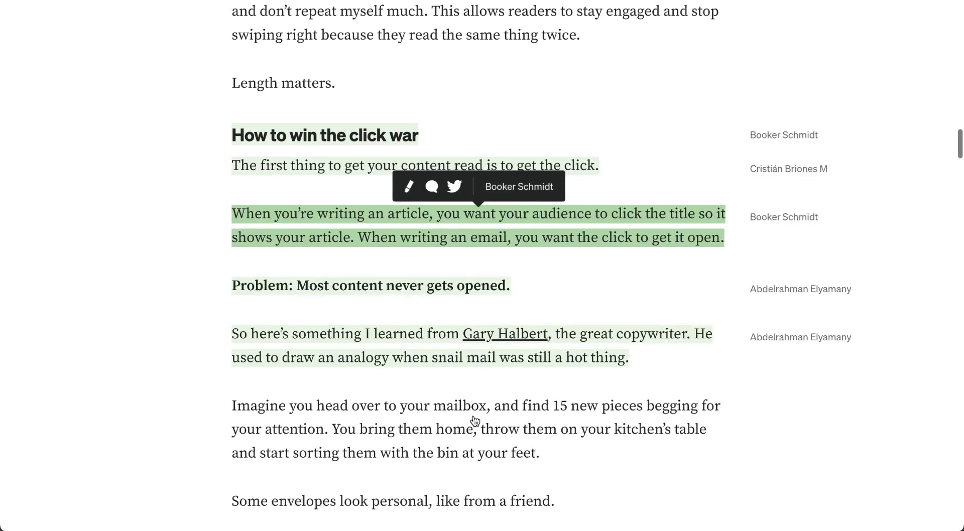
scroll(473, 415, down, 6)
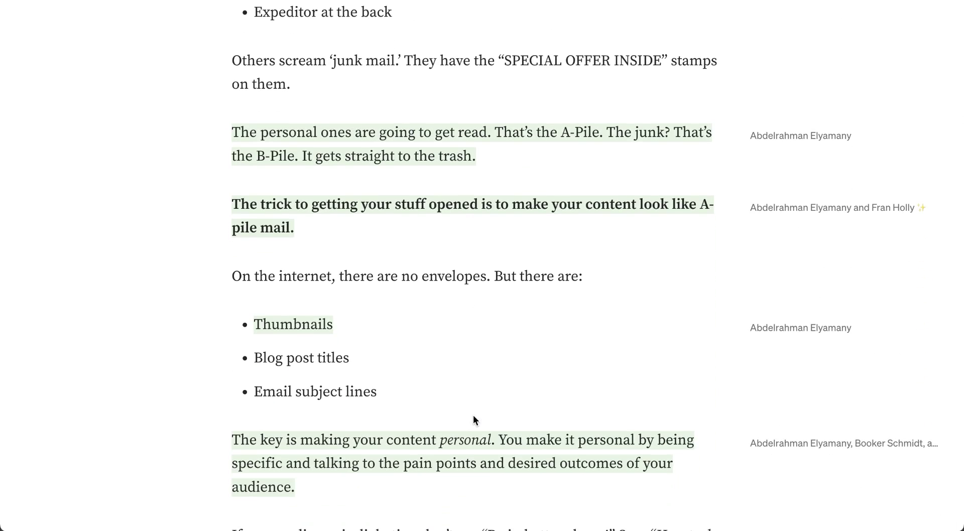
scroll(473, 416, down, 1)
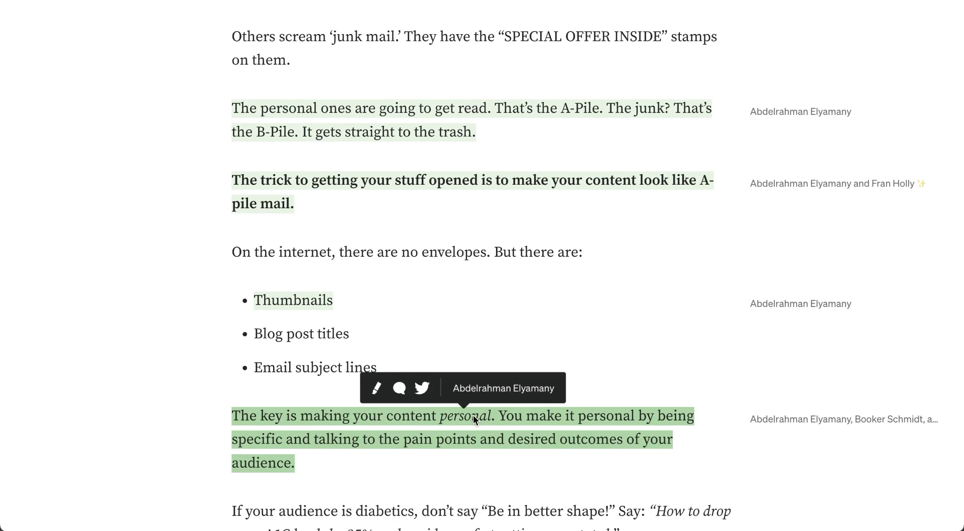
scroll(474, 419, up, 8)
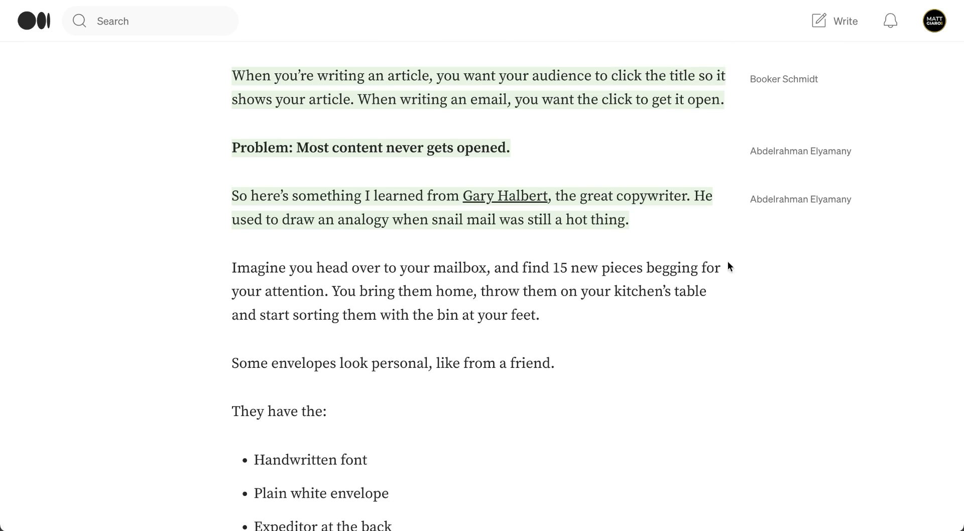
Step: Start a new draft, dismiss the Partner Program tip, and paste the headline as the title
click(847, 26)
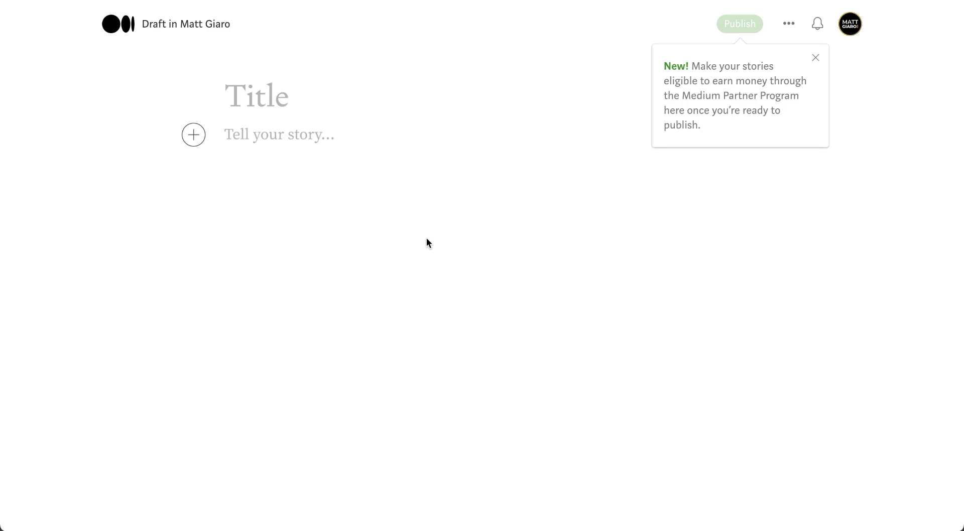
click(817, 58)
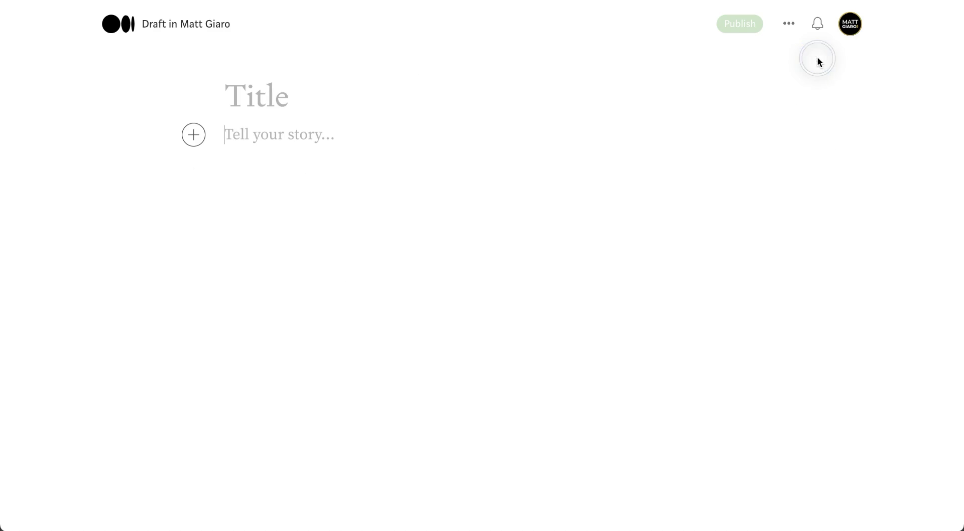
click(269, 95)
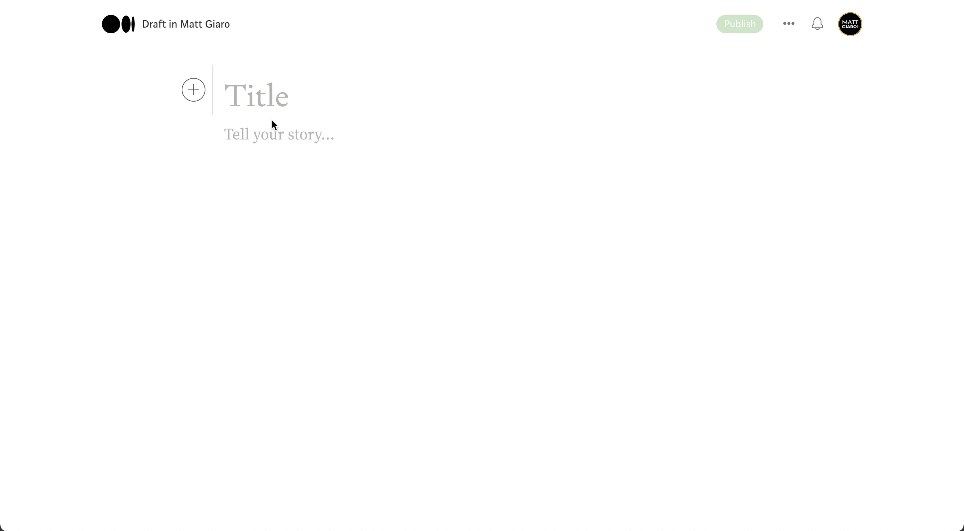
text(How I Grew My Faceless Youtube Channel To 10,000 Subscribers In 10 Months)
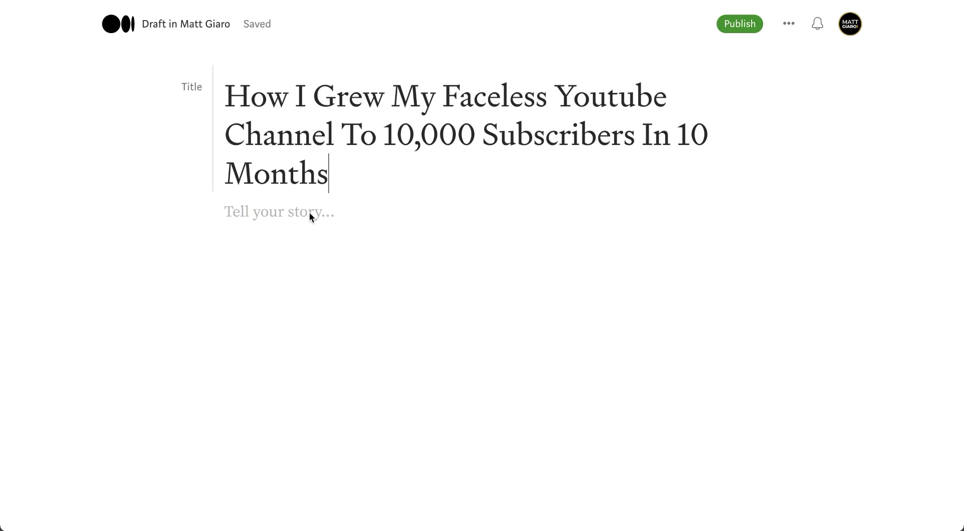
Step: Paste the Lorem ipsum text into the story body
click(323, 213)
text(Lorem)
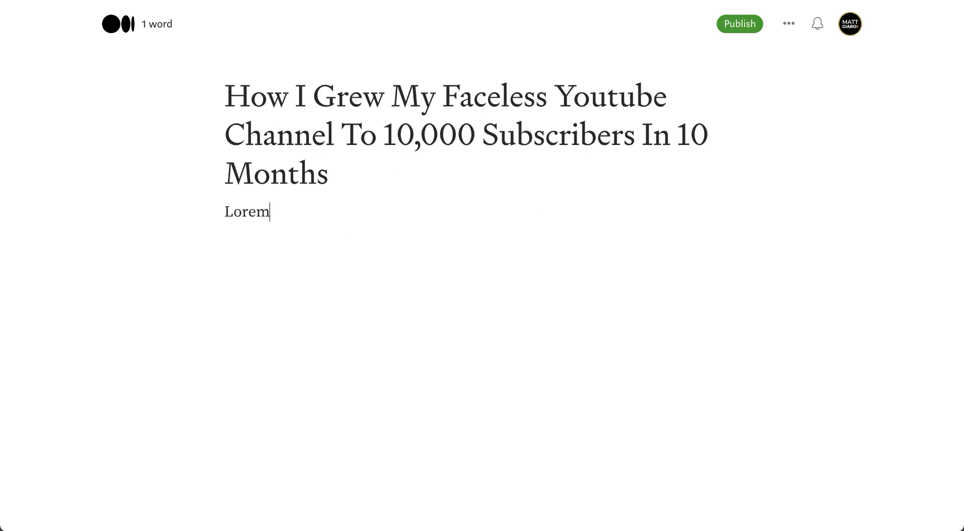
key(ctrl+v)
Step: Select parts of the title text, including '10,000' and its opening words
scroll(310, 211, up, 10)
click(310, 211)
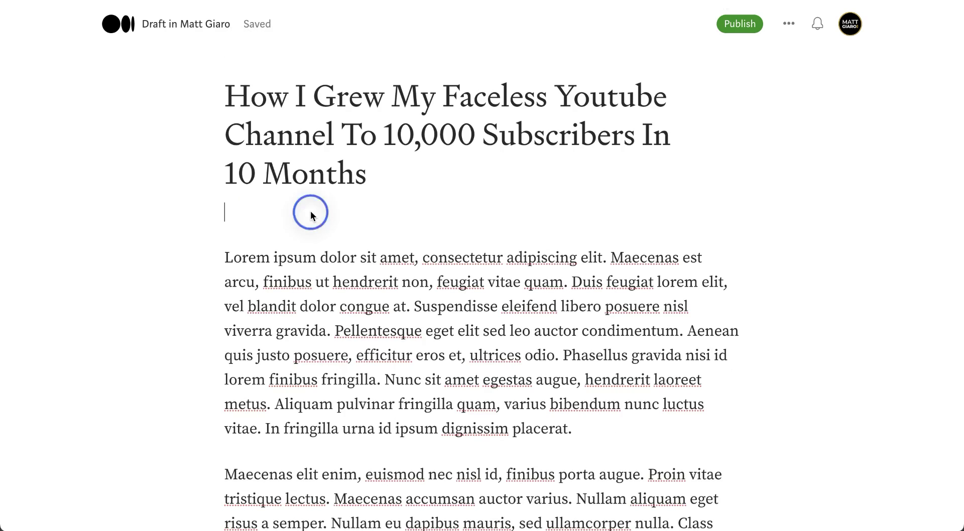
double_click(391, 131)
click(372, 176)
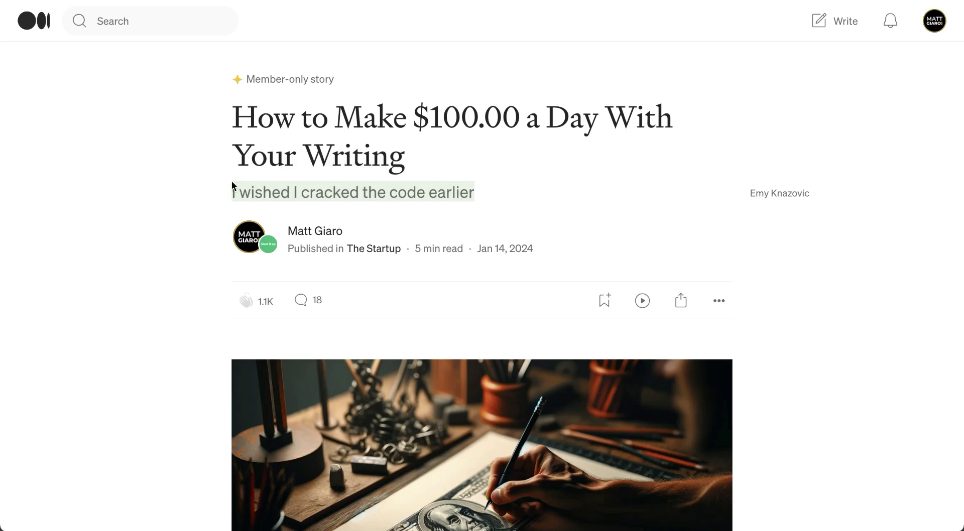
click(232, 189)
drag(234, 118, 432, 149)
Step: Check the example article's subtitle, then type 'Your subtitle' on a new line under the title
drag(510, 178, 209, 190)
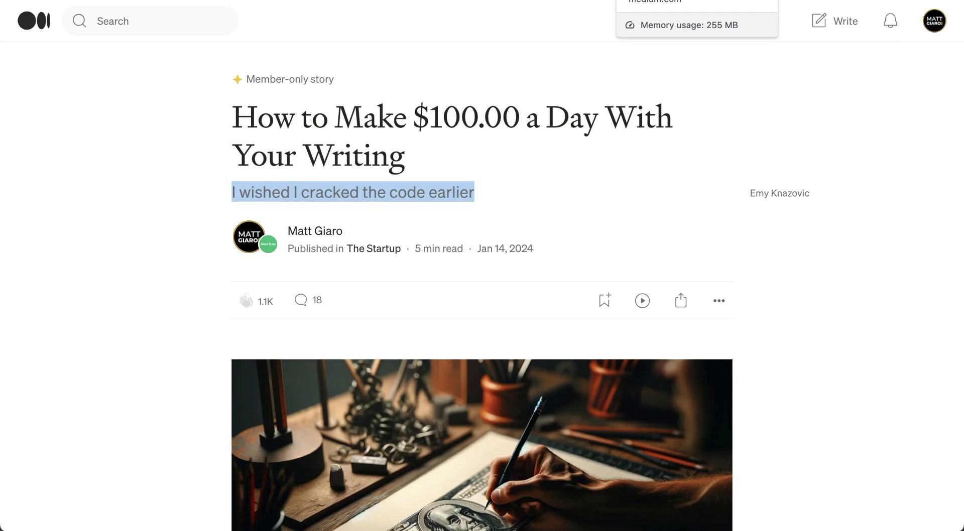
key(ctrl+Tab)
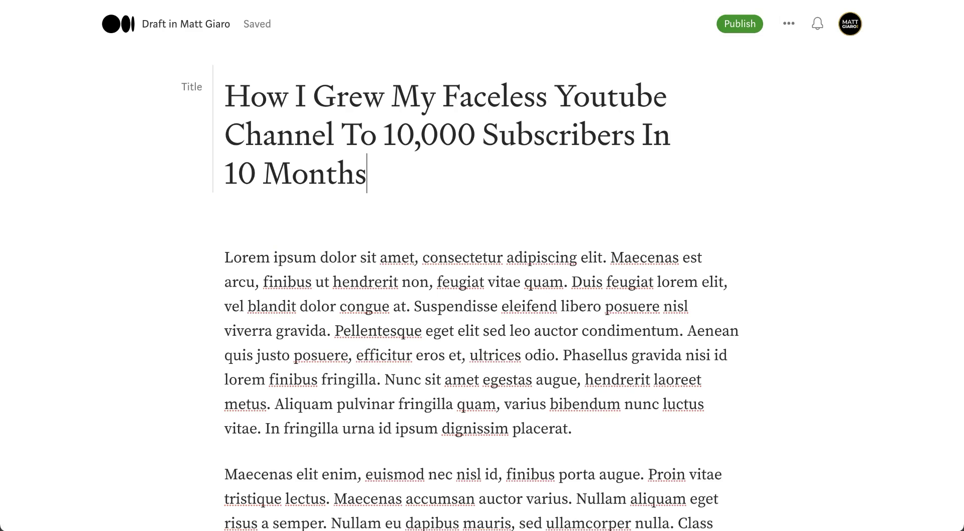
click(389, 175)
key(Return)
text(Your subtitle)
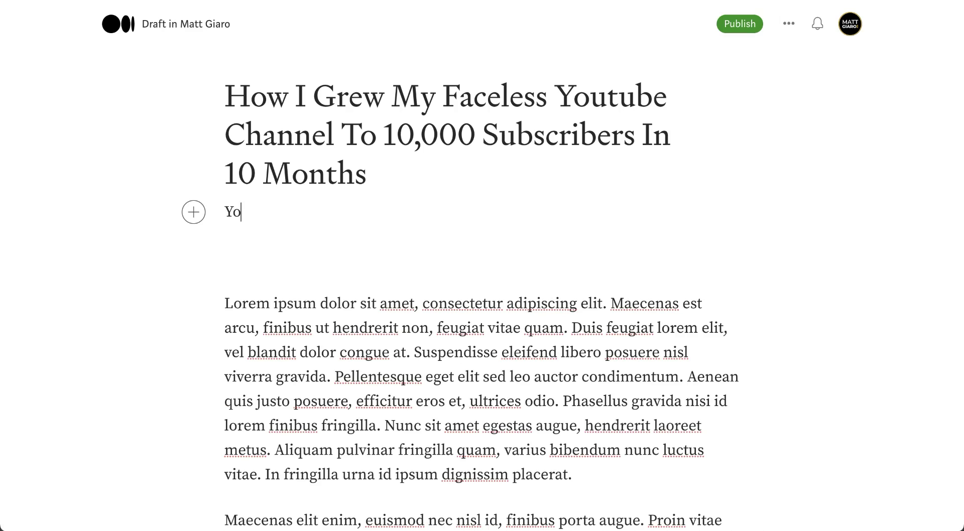
Step: Format the 'Your subtitle' line in Medium's subtitle style
triple_click(319, 216)
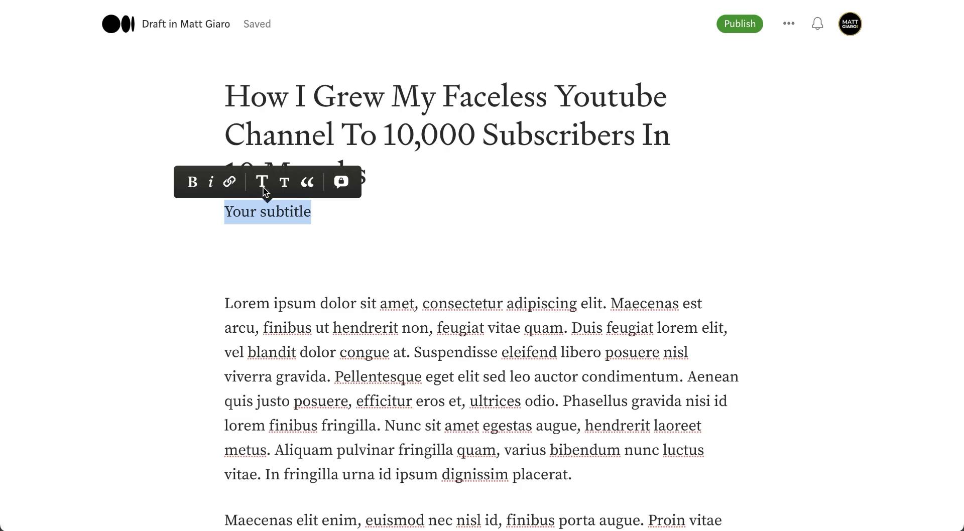
click(285, 184)
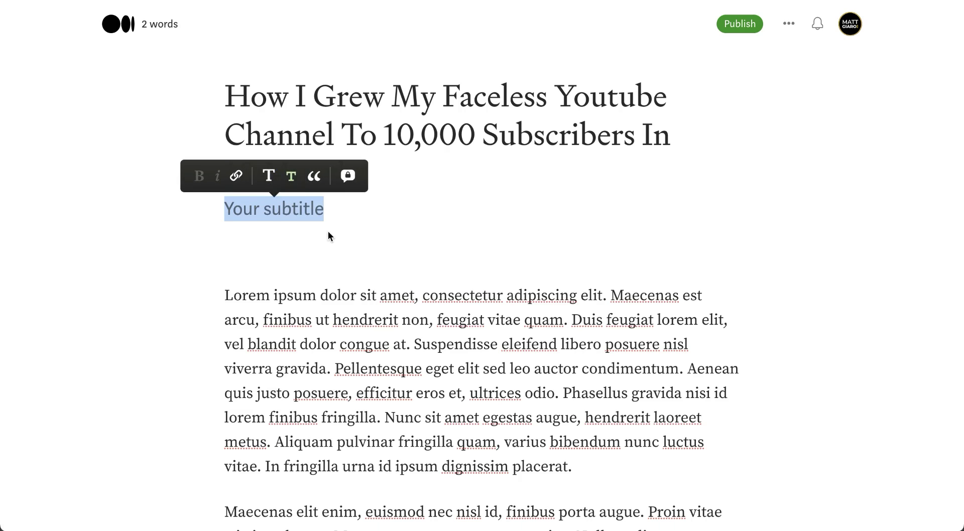
click(331, 232)
click(283, 213)
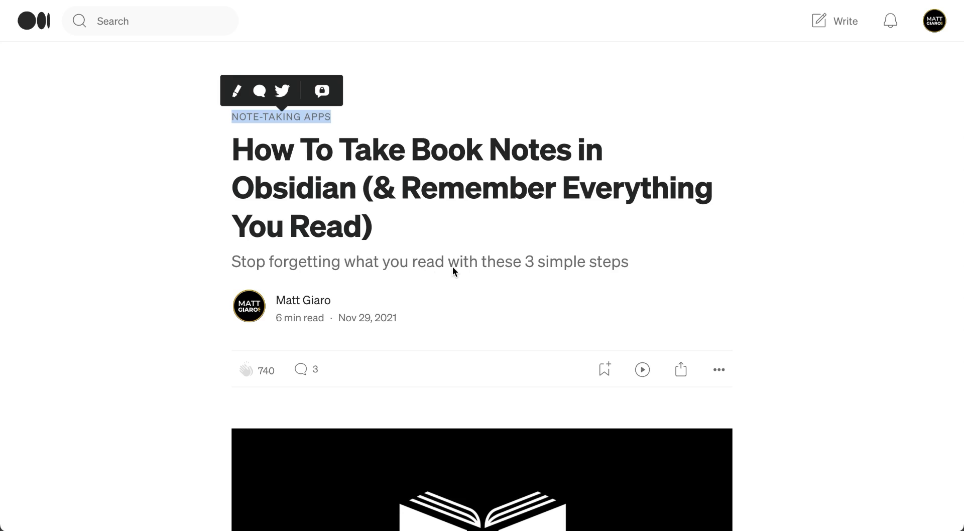
Step: Note the example's NOTE-TAKING APPS kicker, then type 'That's your kicker' above the title
click(327, 172)
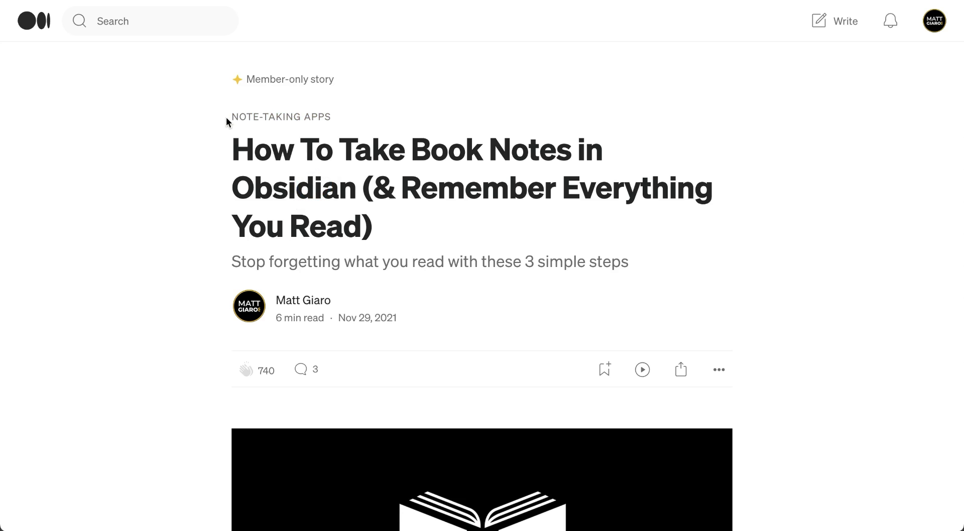
drag(226, 120, 354, 119)
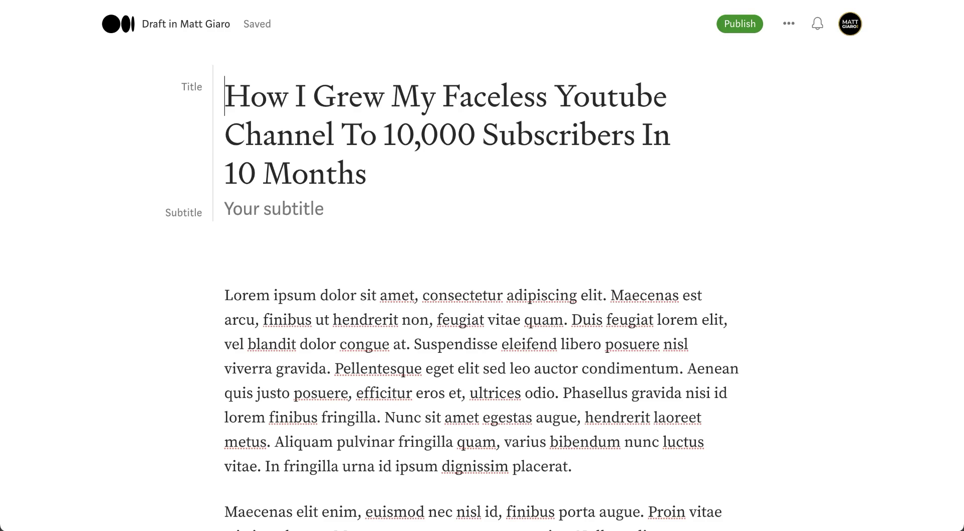
key(Return)
click(225, 77)
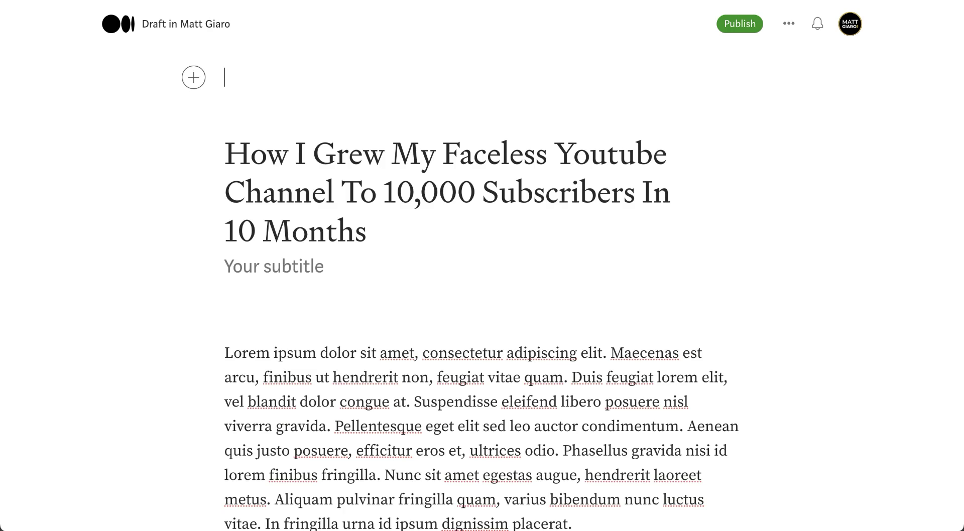
text(That)
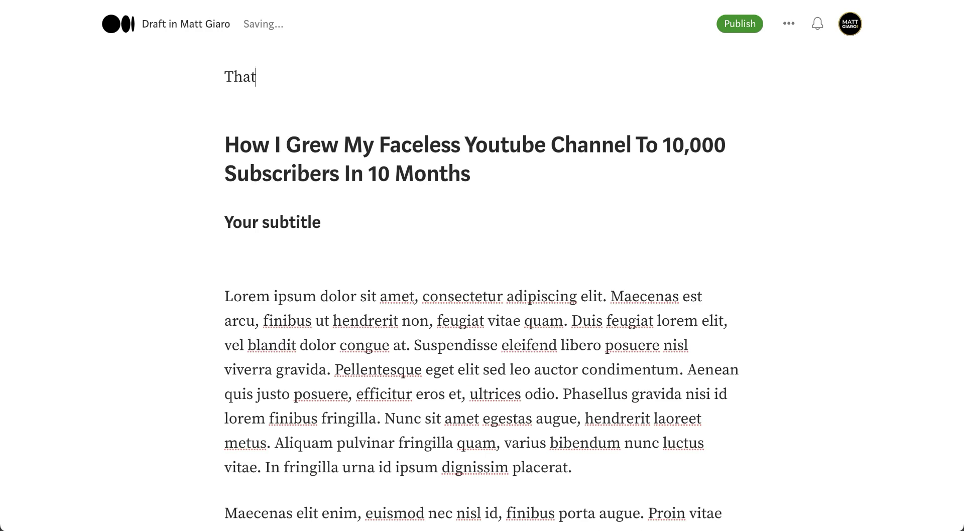
text('s your kicker)
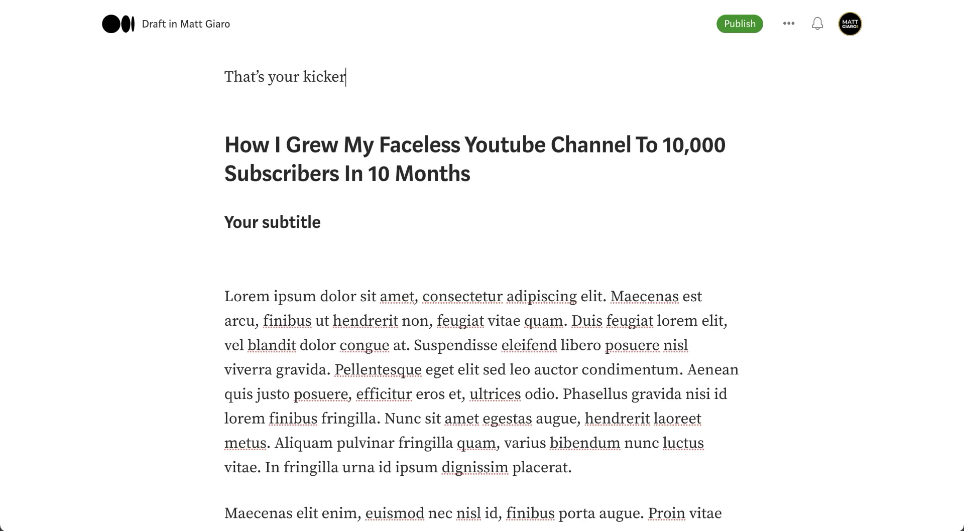
Step: Style 'That's your kicker' as the story's kicker and check the title, subtitle and body
double_click(249, 95)
triple_click(248, 80)
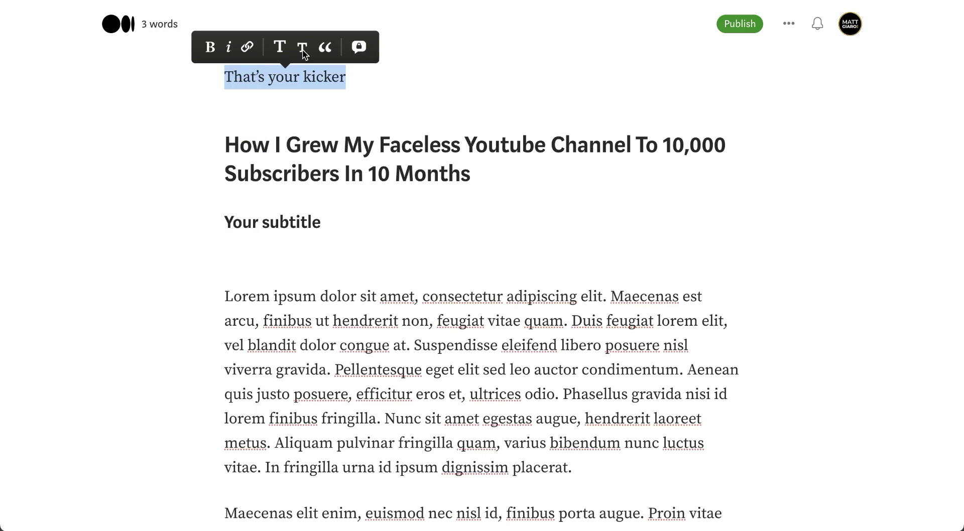
click(302, 48)
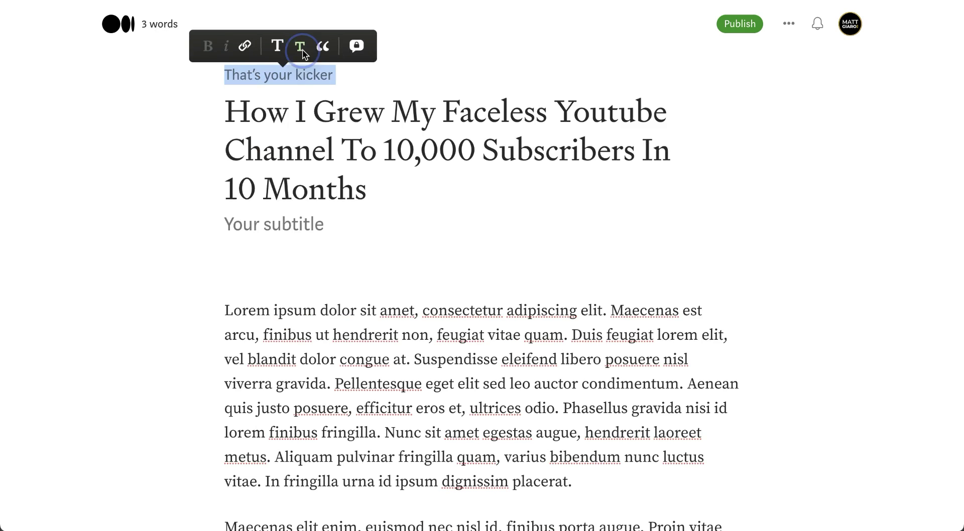
click(357, 187)
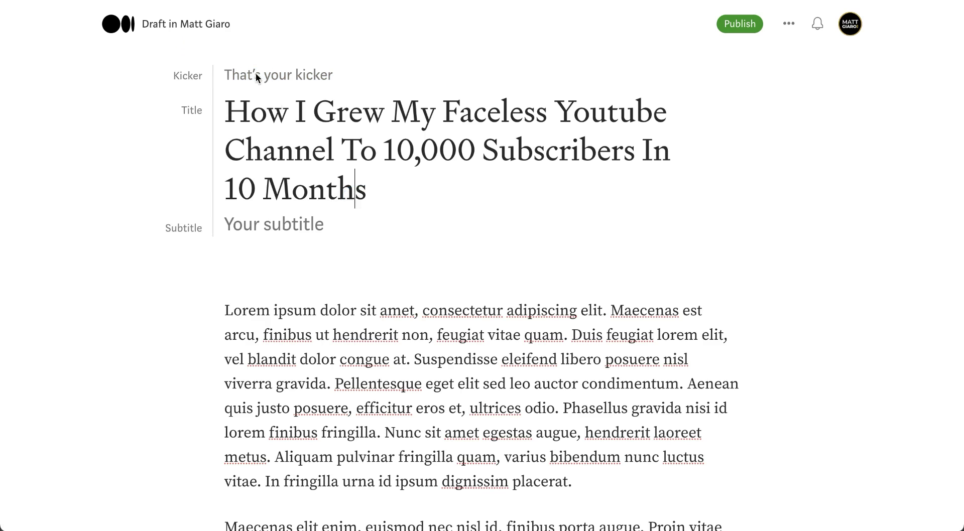
click(248, 75)
drag(230, 112, 376, 155)
click(242, 224)
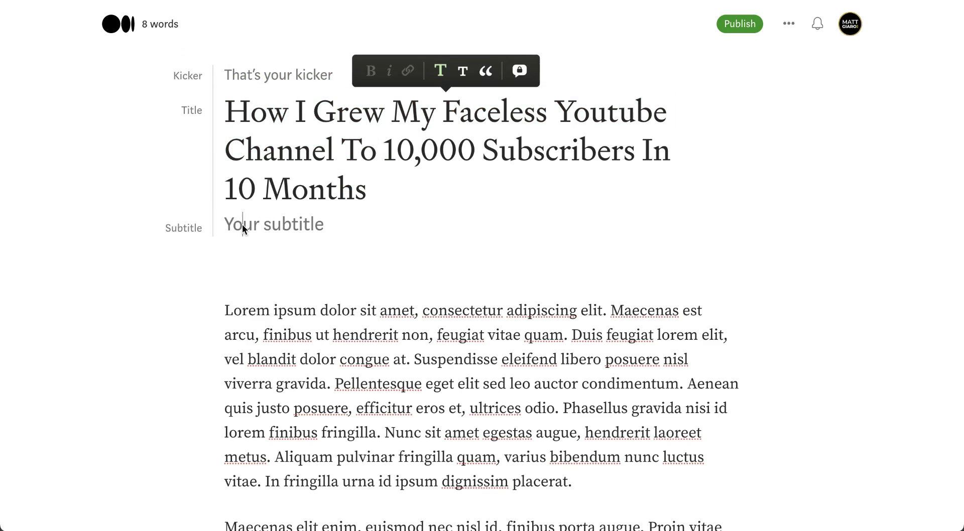
click(235, 286)
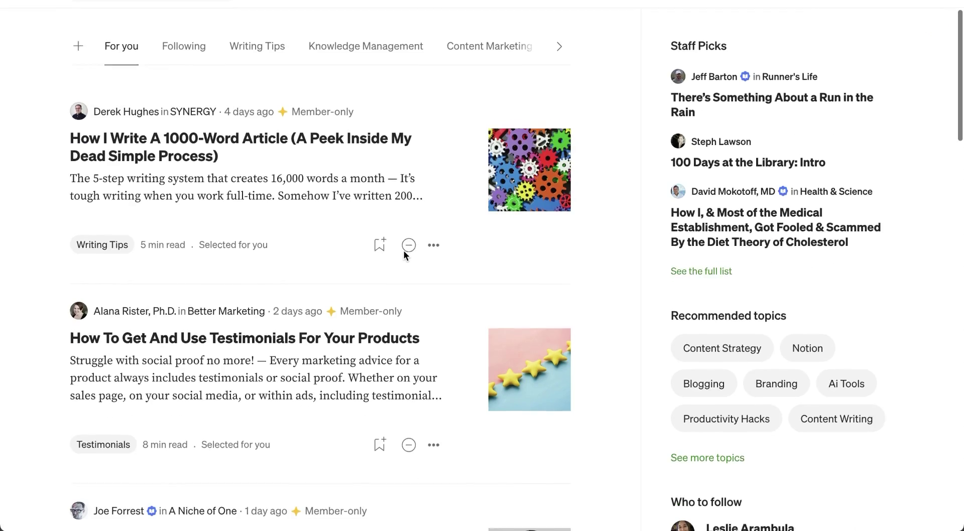
scroll(404, 251, down, 5)
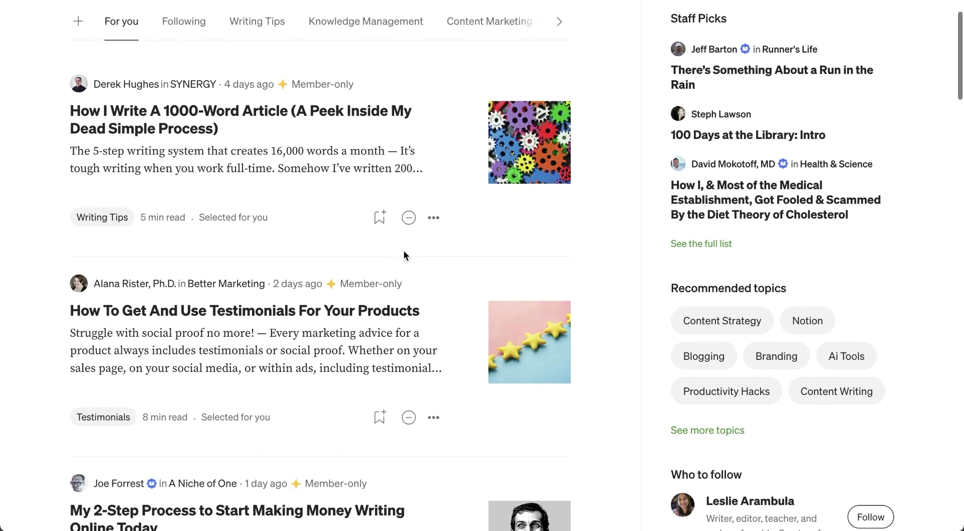
scroll(404, 256, down, 4)
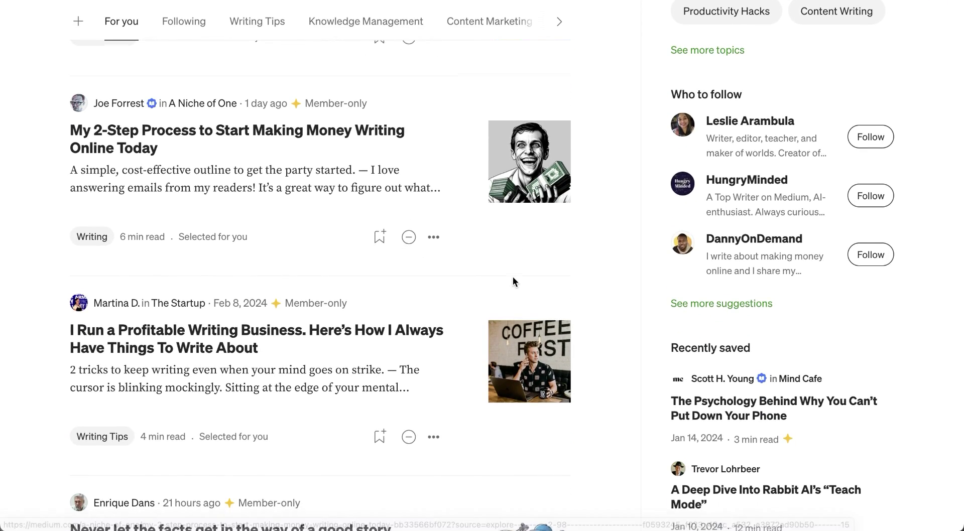
scroll(513, 279, down, 4)
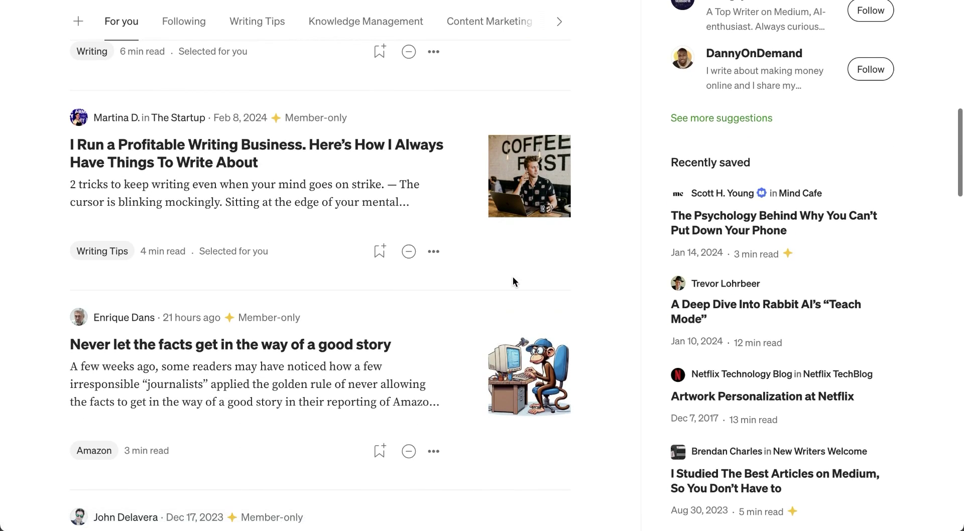
key(Home)
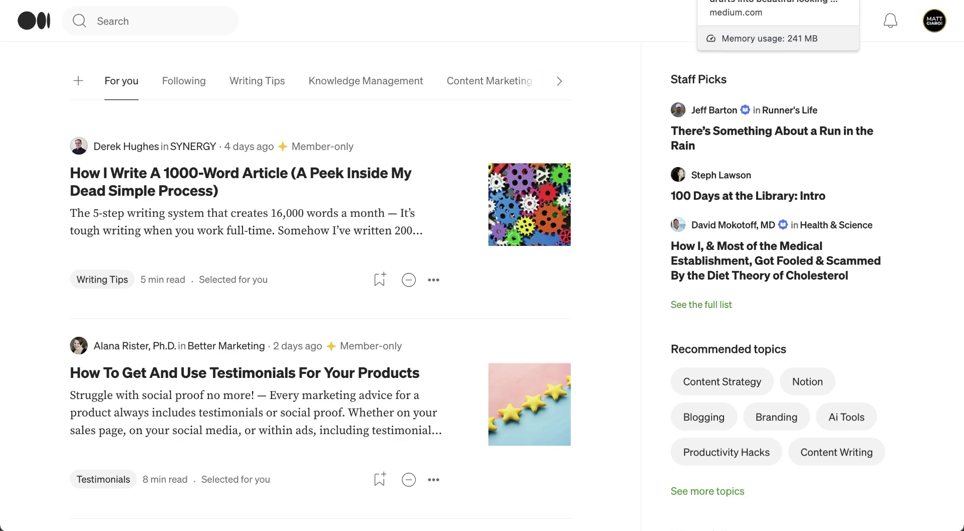
key(ctrl+Tab)
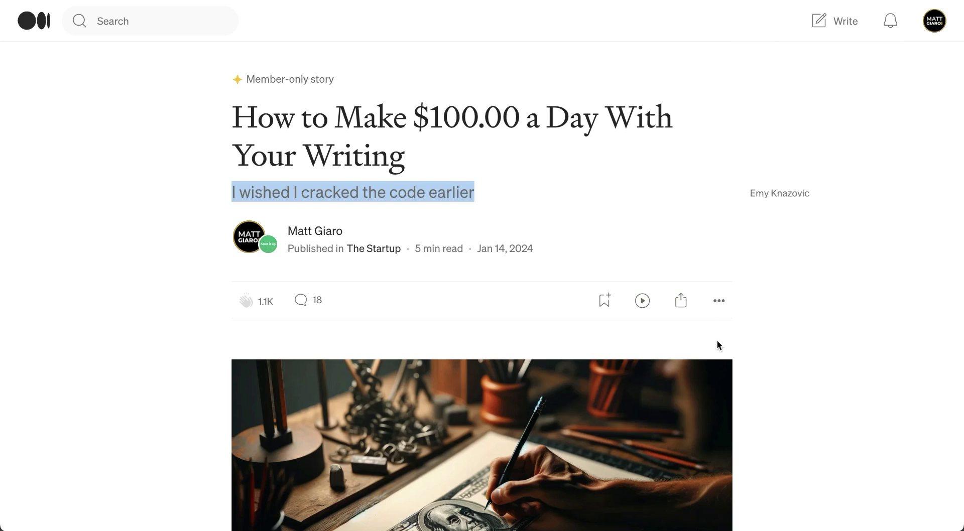
scroll(716, 344, down, 3)
scroll(522, 230, up, 2)
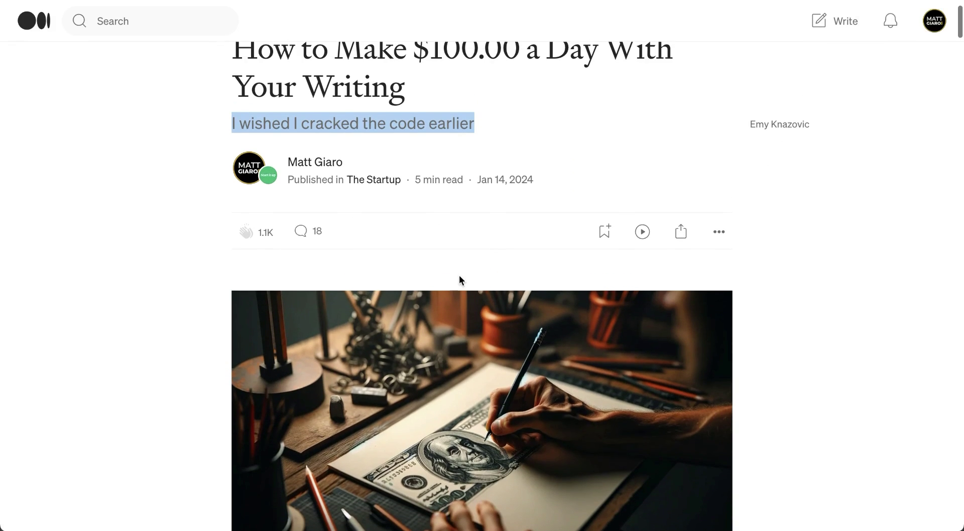
mouse_move(447, 124)
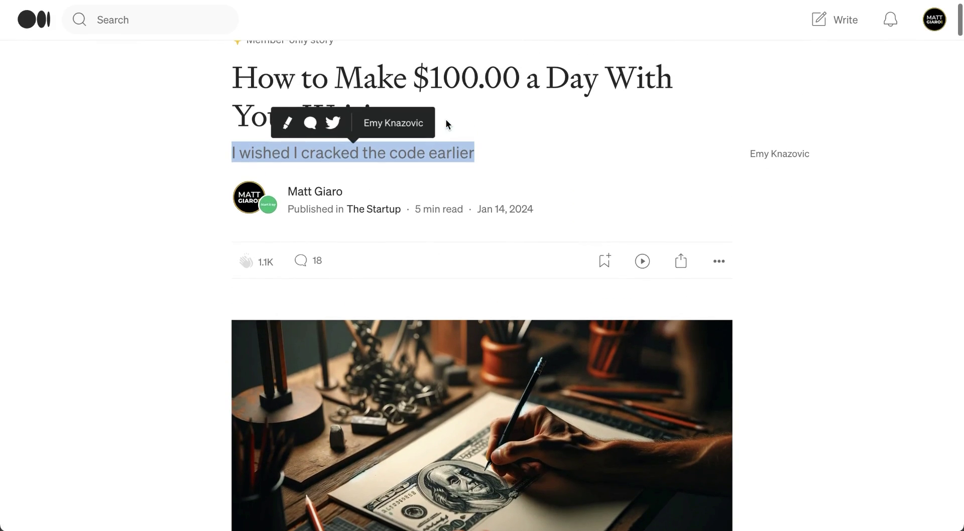
click(453, 116)
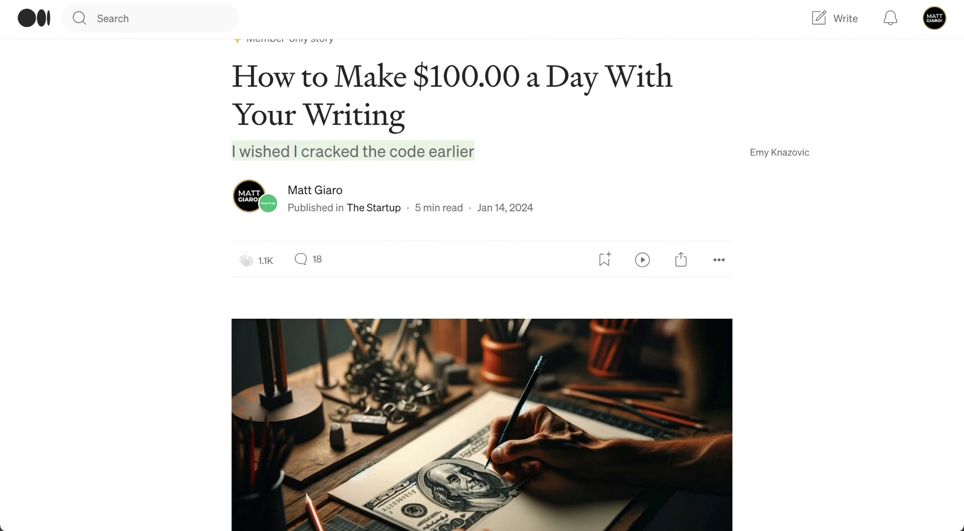
key(ctrl+Tab)
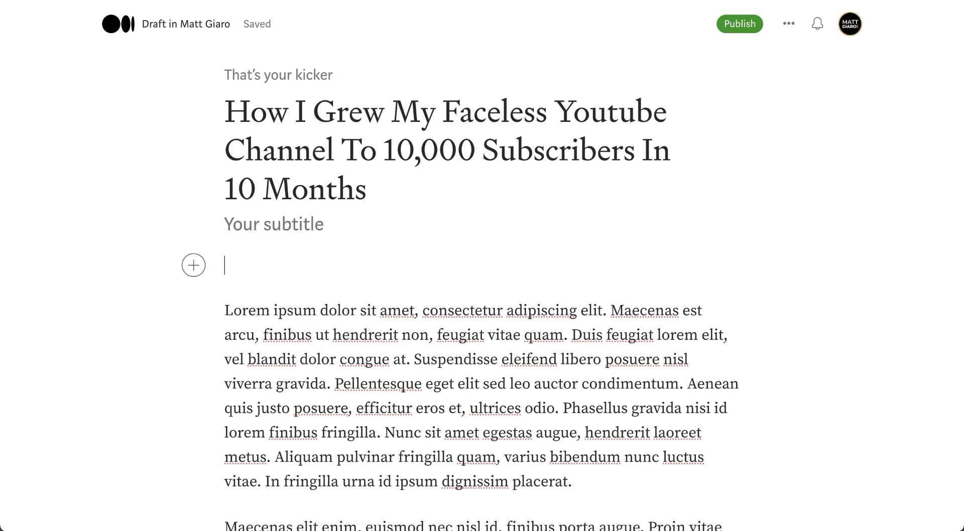
click(195, 268)
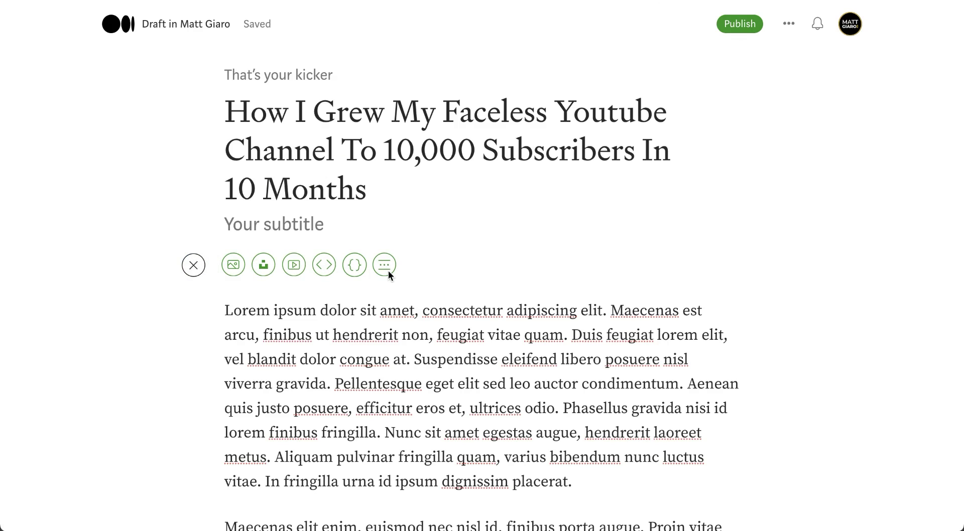
click(234, 266)
click(234, 265)
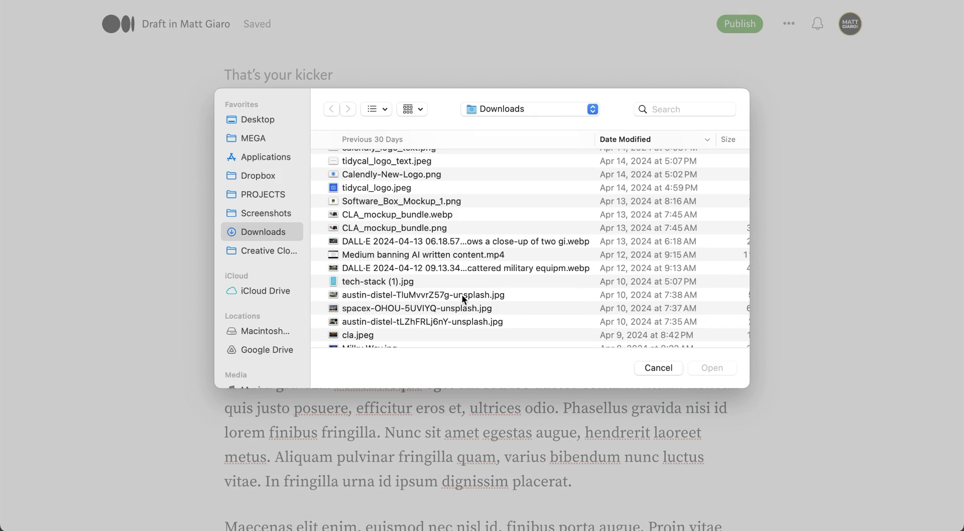
double_click(462, 294)
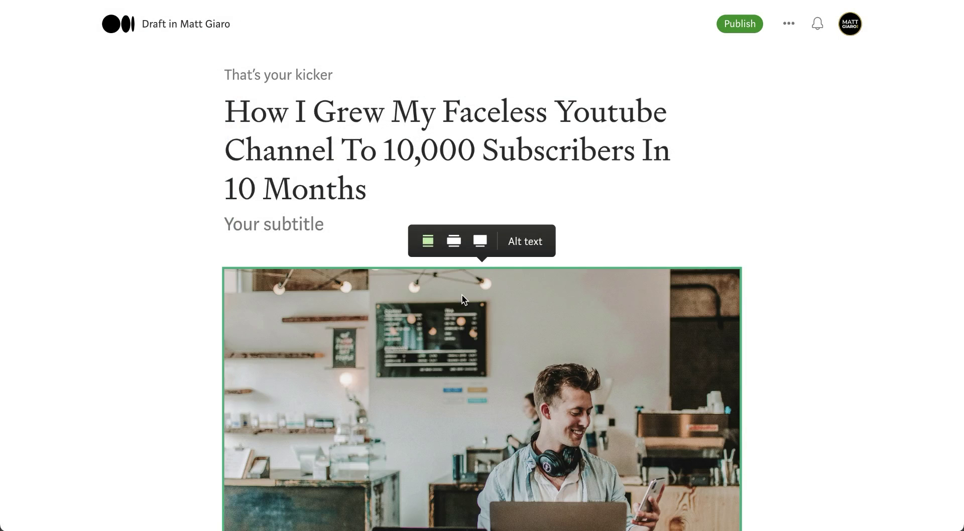
scroll(462, 296, down, 5)
scroll(449, 397, up, 3)
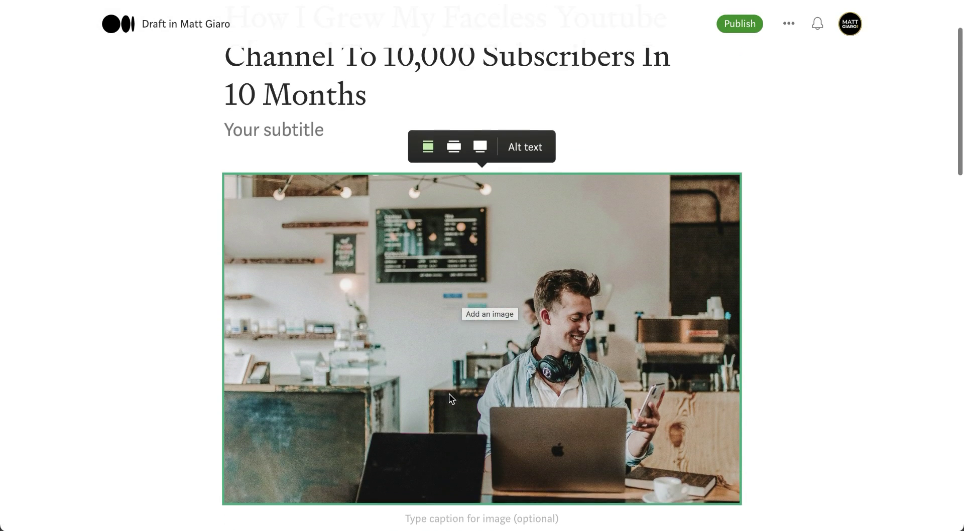
scroll(452, 399, up, 2)
click(453, 203)
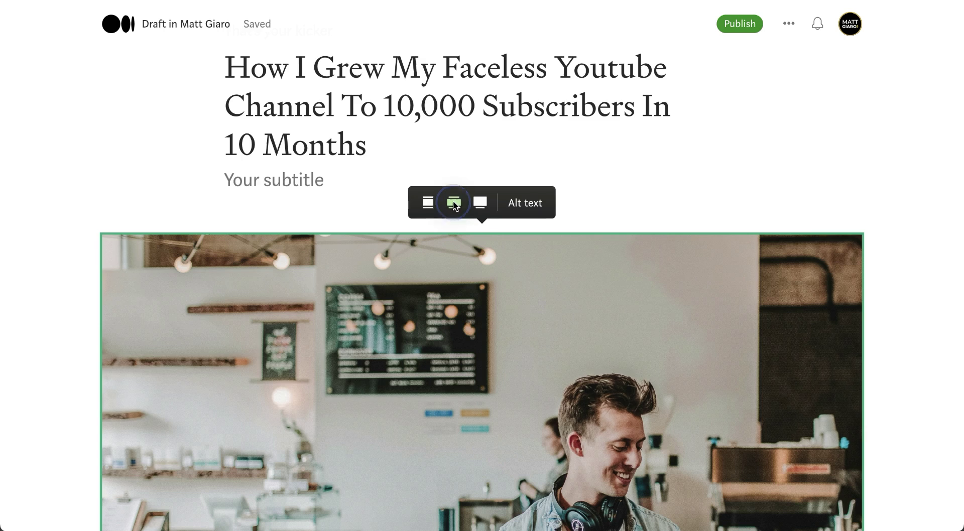
click(480, 202)
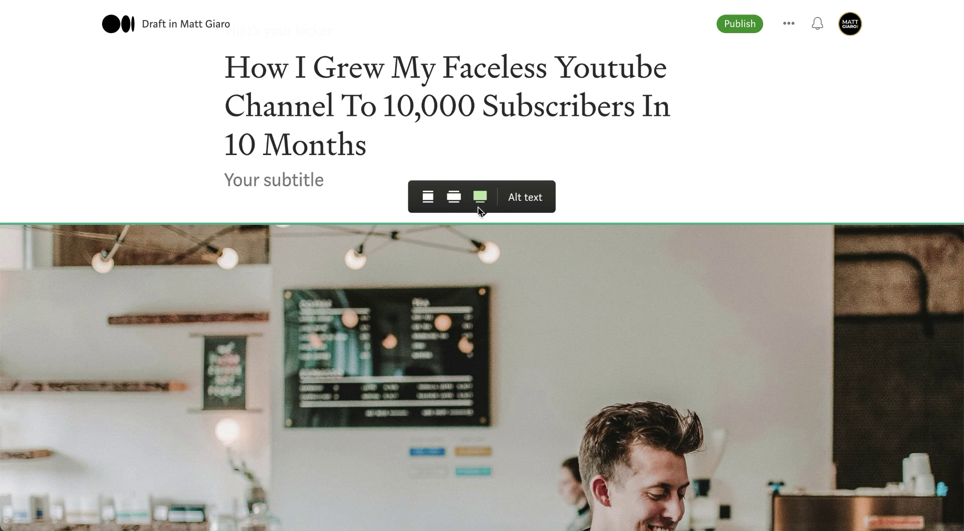
click(428, 202)
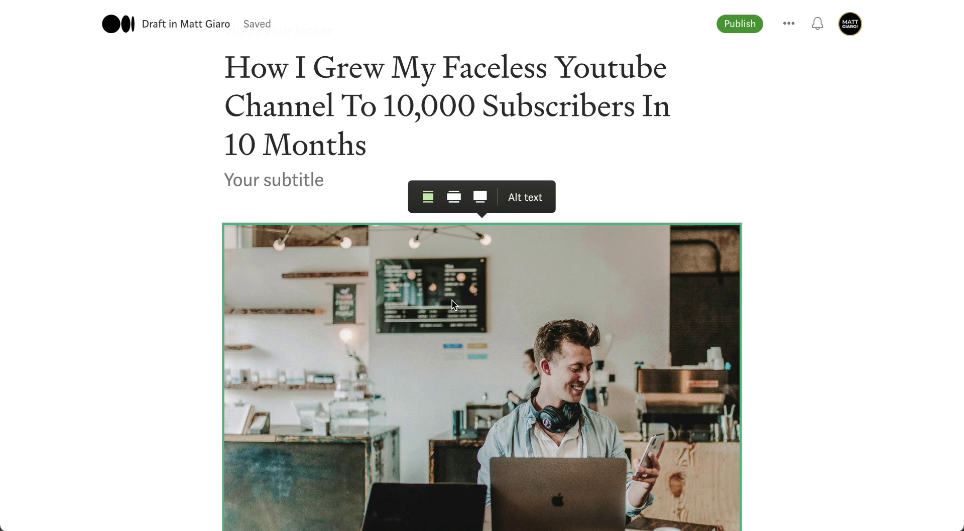
scroll(451, 303, down, 2)
click(525, 123)
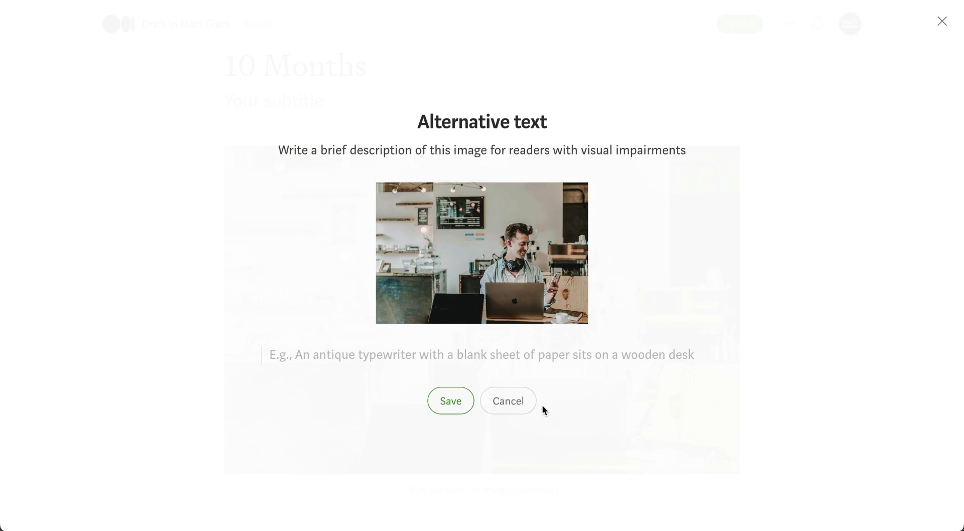
click(504, 399)
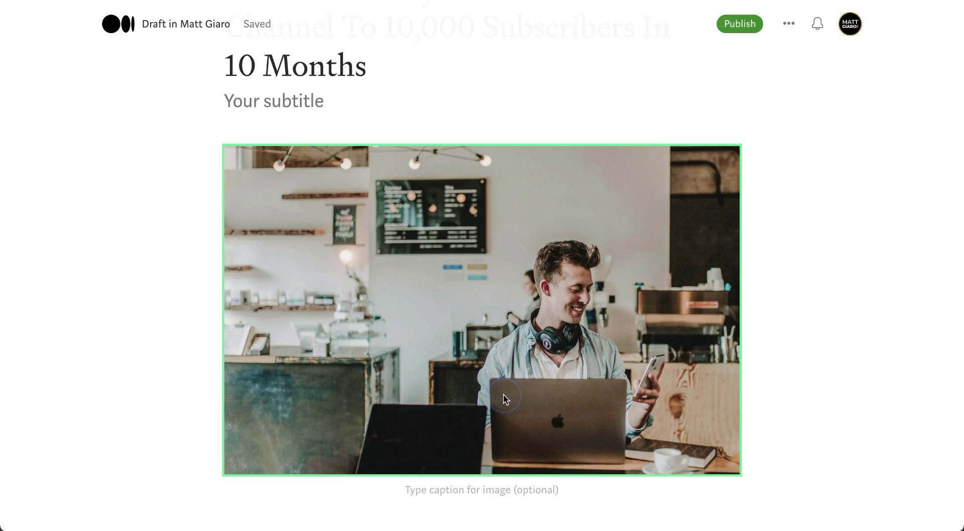
scroll(502, 393, down, 2)
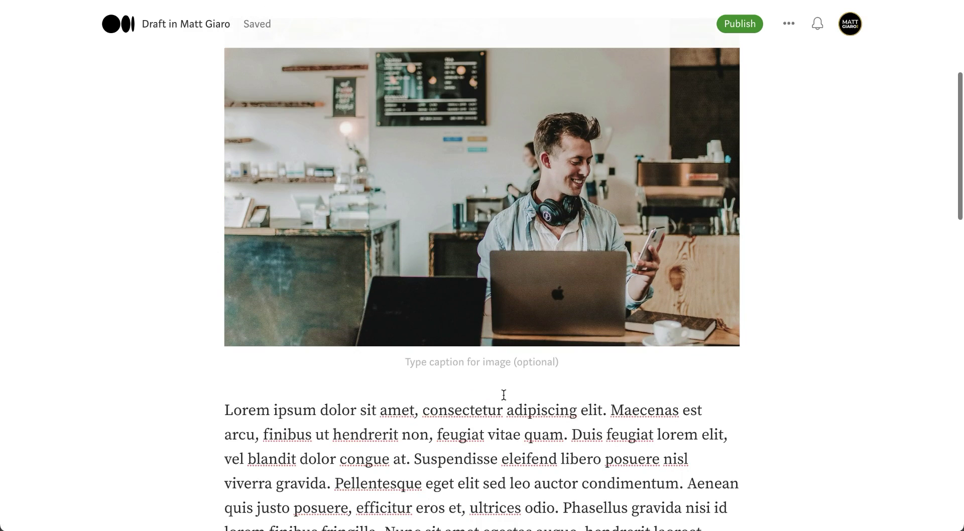
click(517, 365)
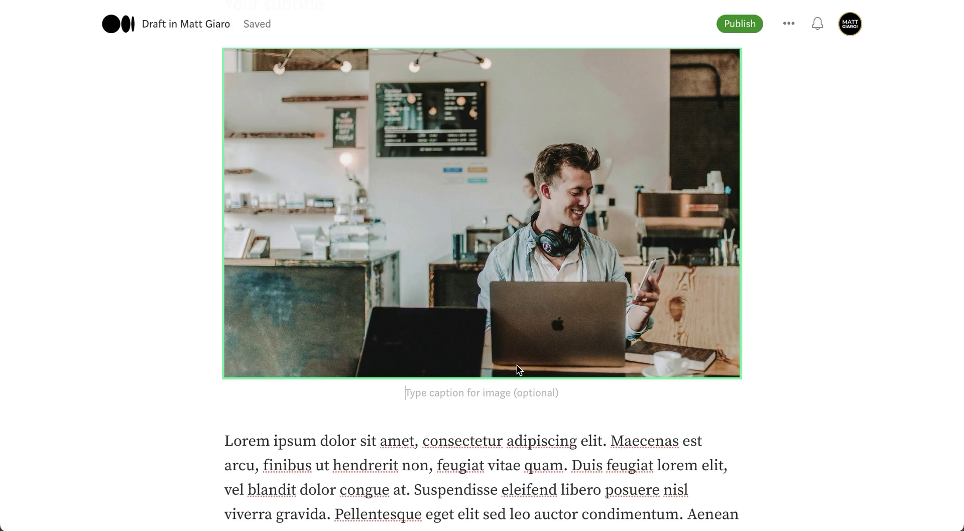
click(508, 397)
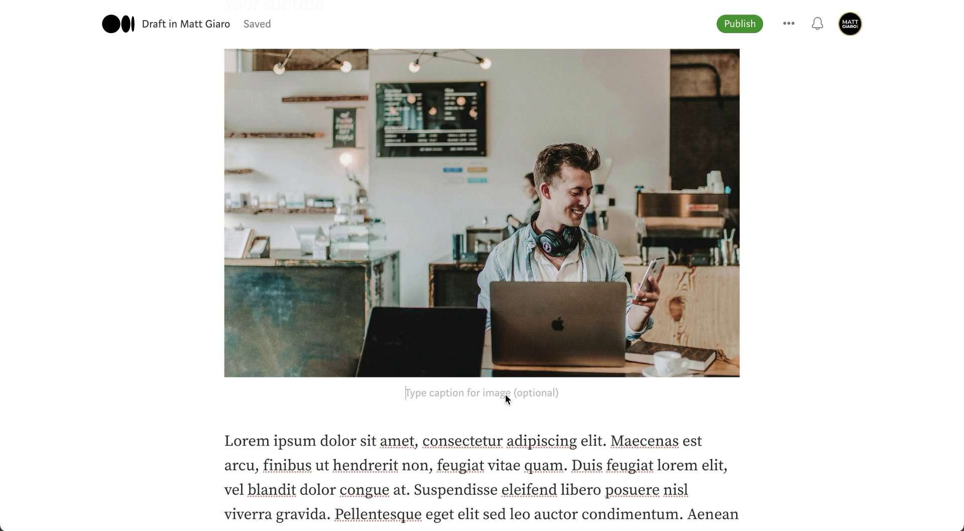
click(537, 283)
scroll(537, 284, up, 2)
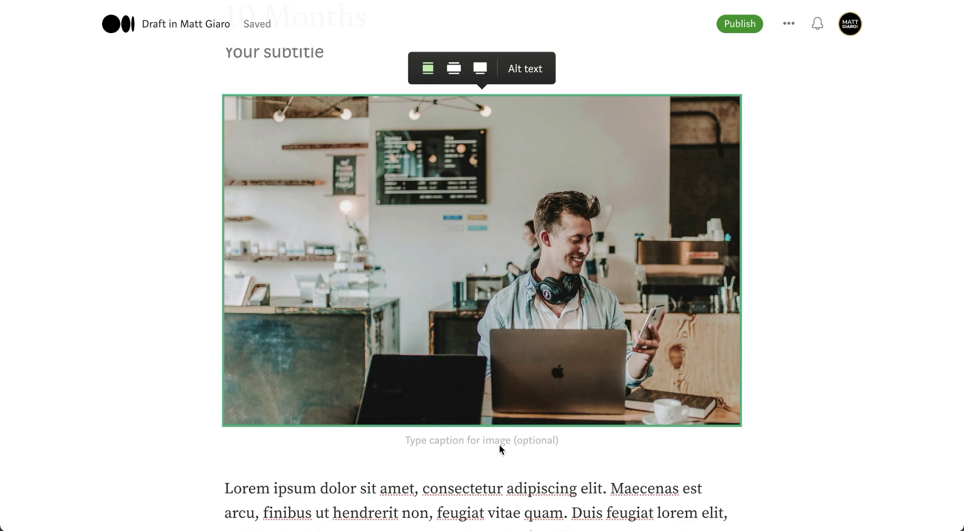
key(alt+space)
text(un)
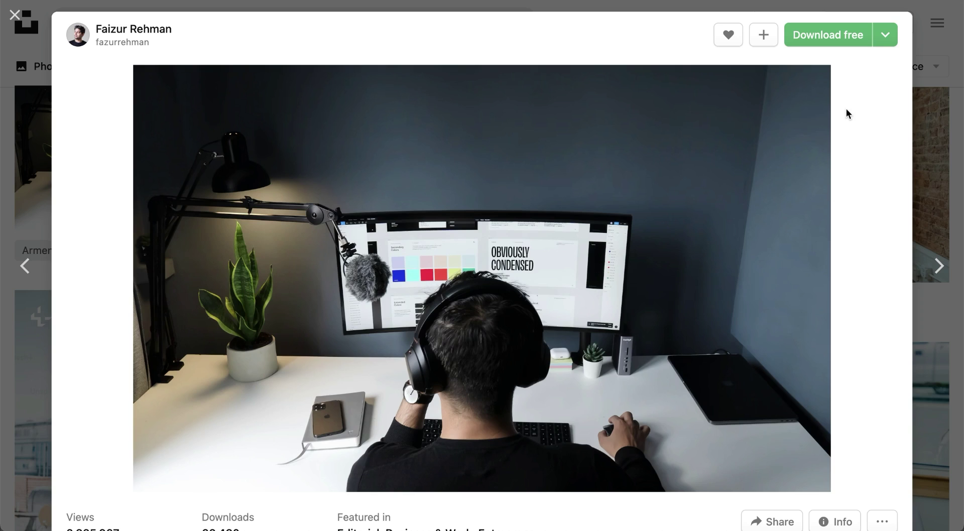
Step: Copy the desk photo's Unsplash attribution credit without saving the image file
click(827, 36)
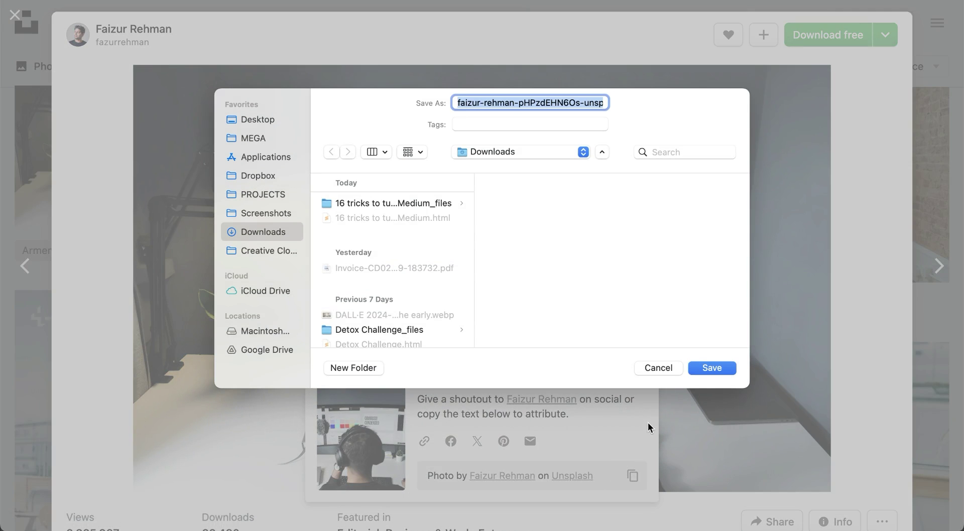
key(Return)
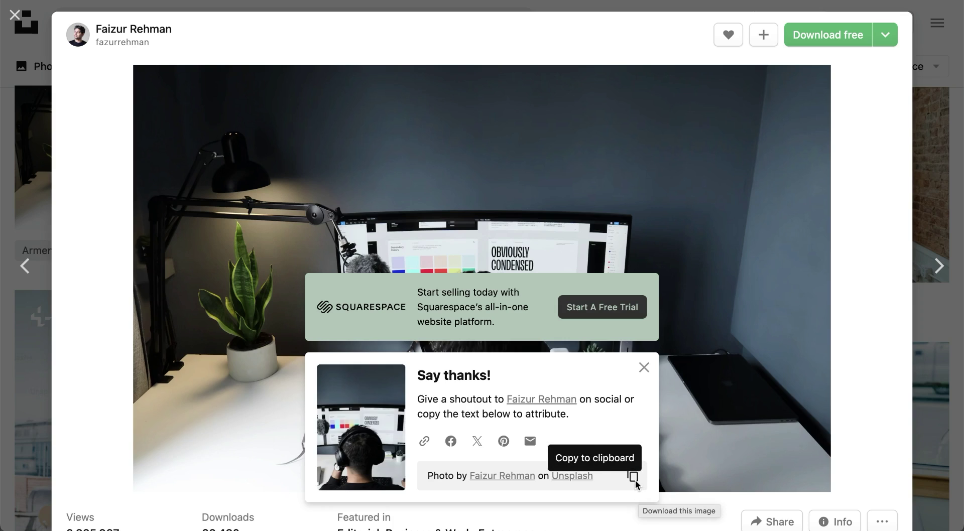
click(633, 477)
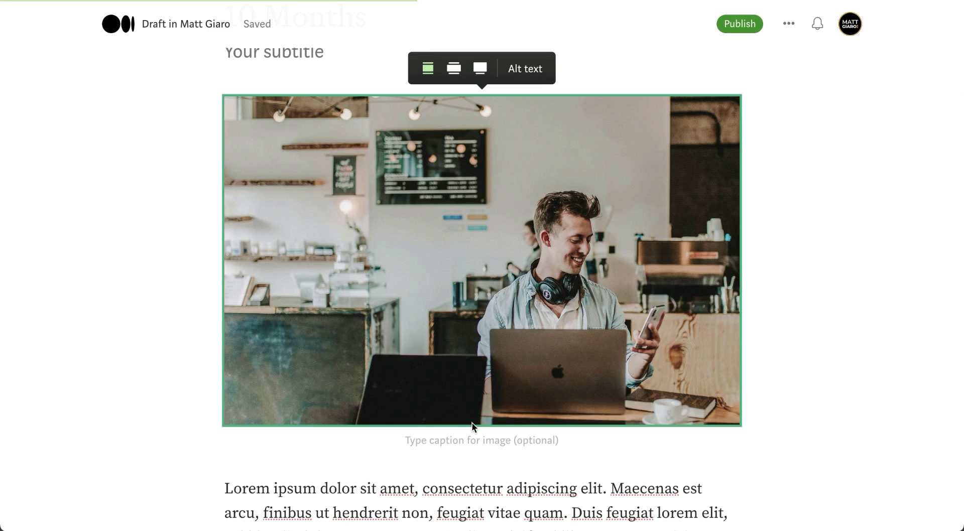
click(465, 438)
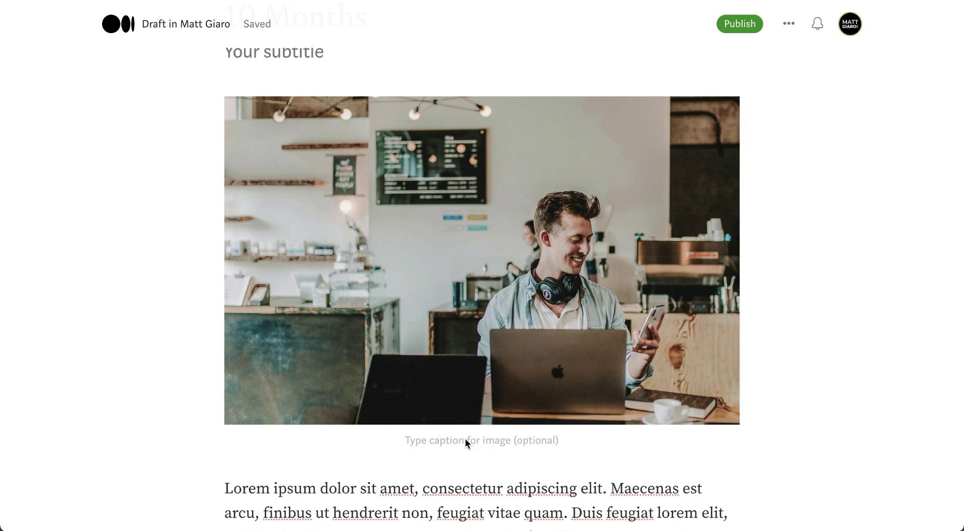
Step: Paste the Unsplash photo credit into the café photo's caption
key(super+v)
click(547, 354)
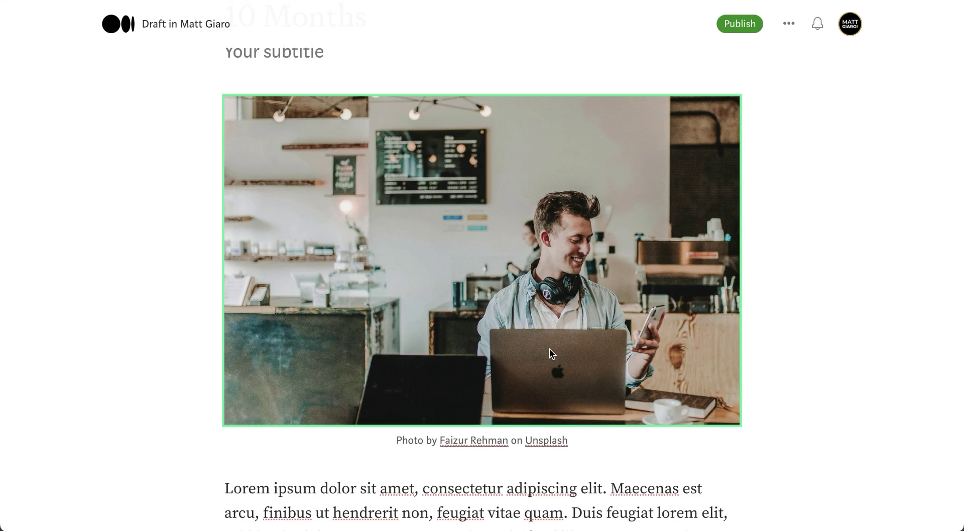
click(598, 427)
scroll(612, 262, up, 2)
scroll(319, 430, down, 3)
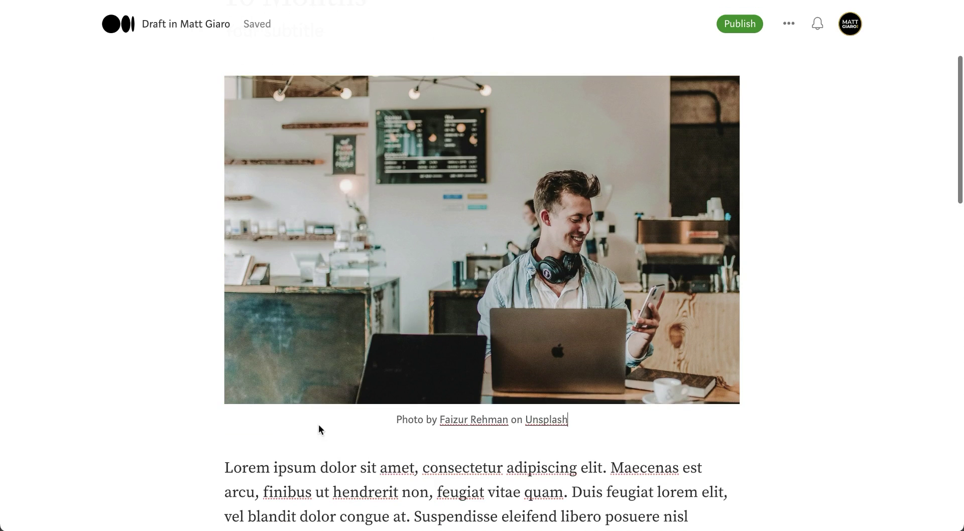
scroll(231, 469, down, 1)
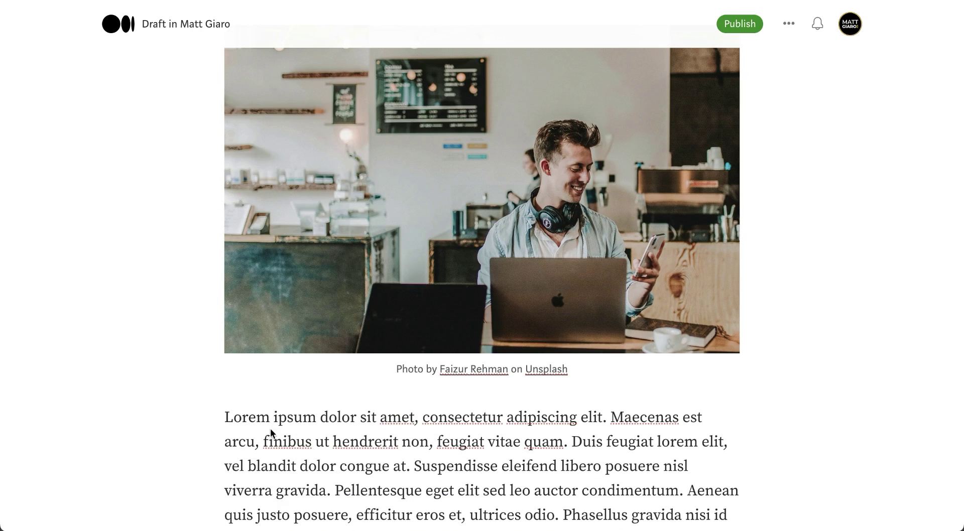
Step: Add an empty line below the photo, trying and removing video and embed placeholders
key(Return)
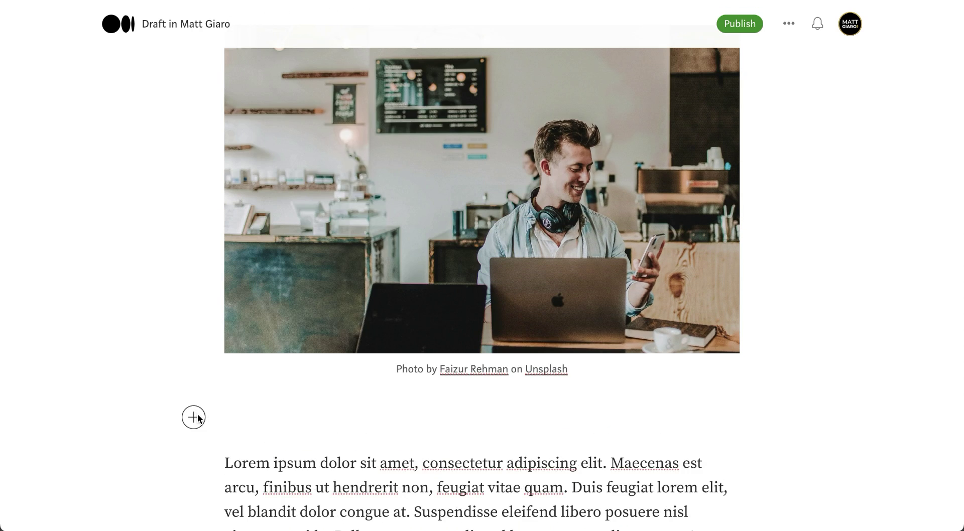
click(198, 418)
click(229, 420)
click(192, 423)
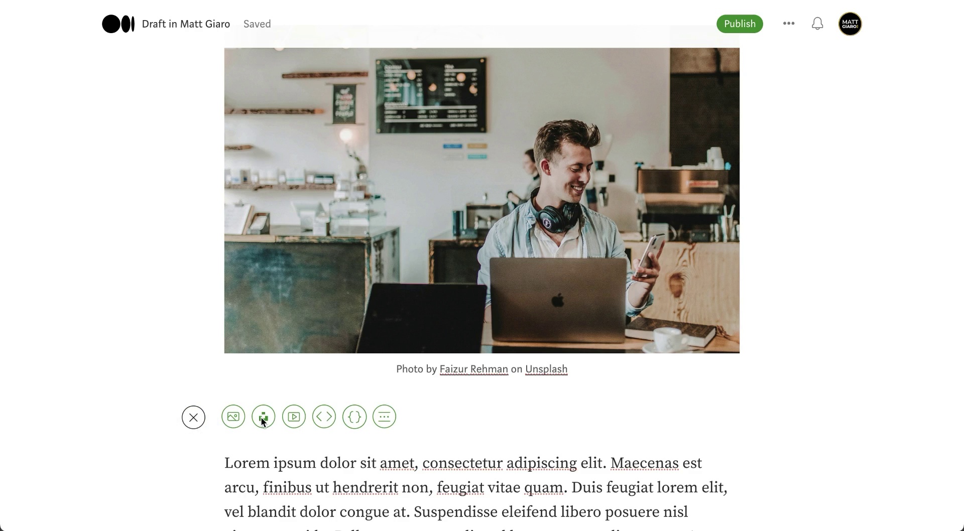
click(288, 420)
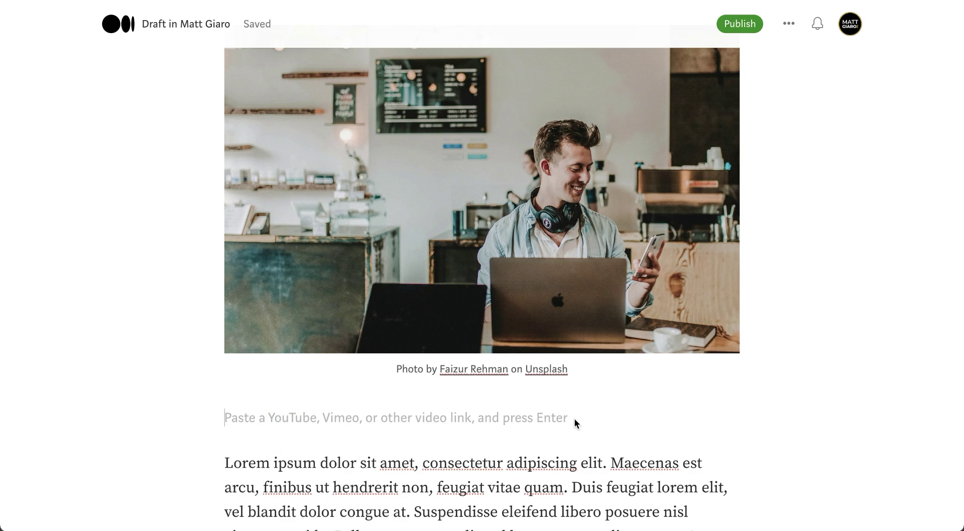
key(BackSpace)
click(193, 460)
click(323, 461)
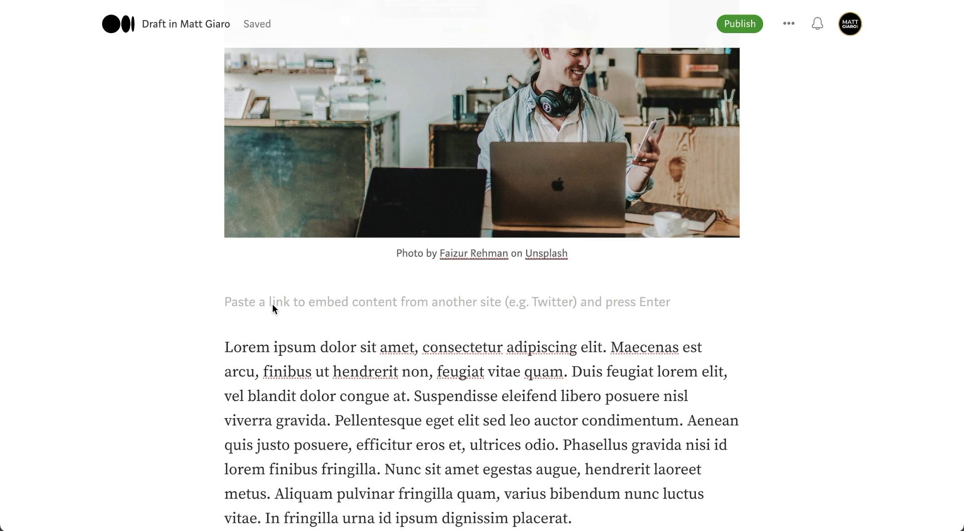
key(BackSpace)
Step: Insert an empty code block below the photo, keeping its default language, with a line after it
click(354, 416)
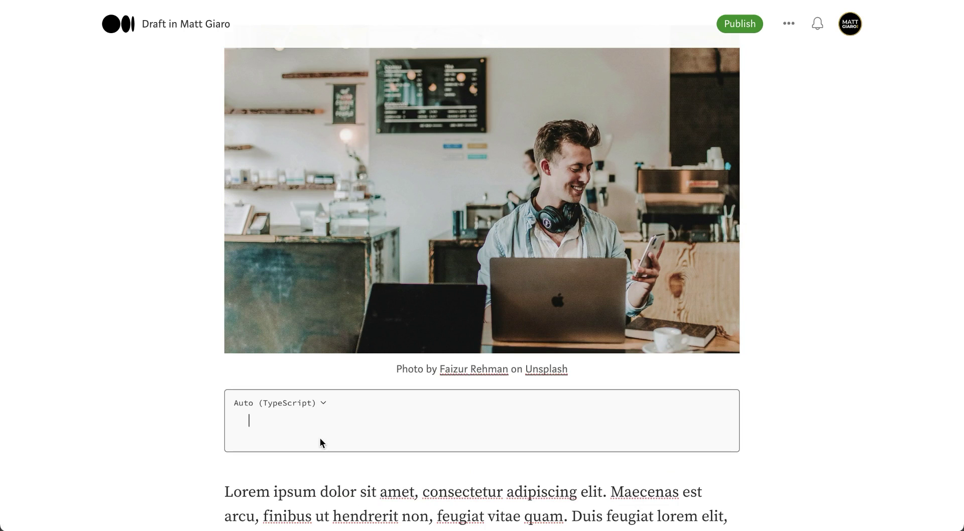
click(314, 403)
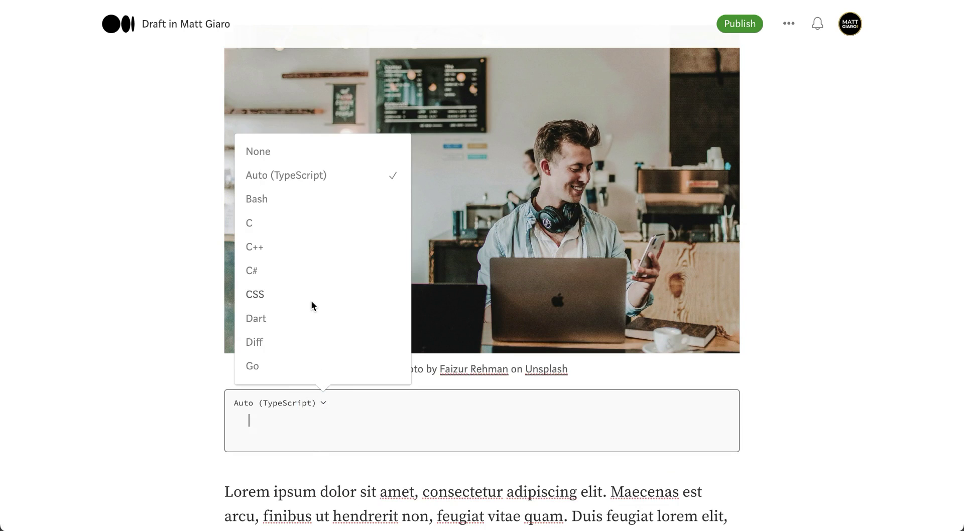
scroll(311, 305, down, 2)
scroll(311, 302, down, 10)
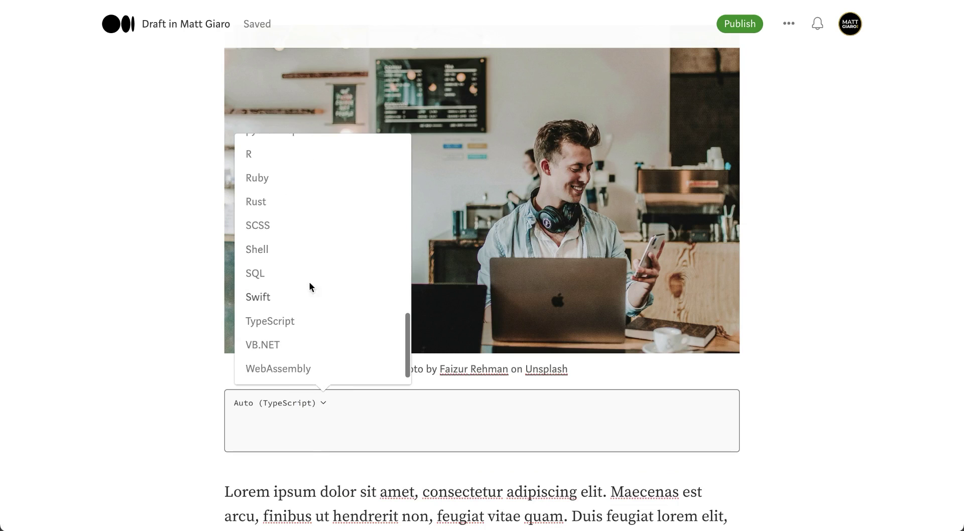
click(281, 426)
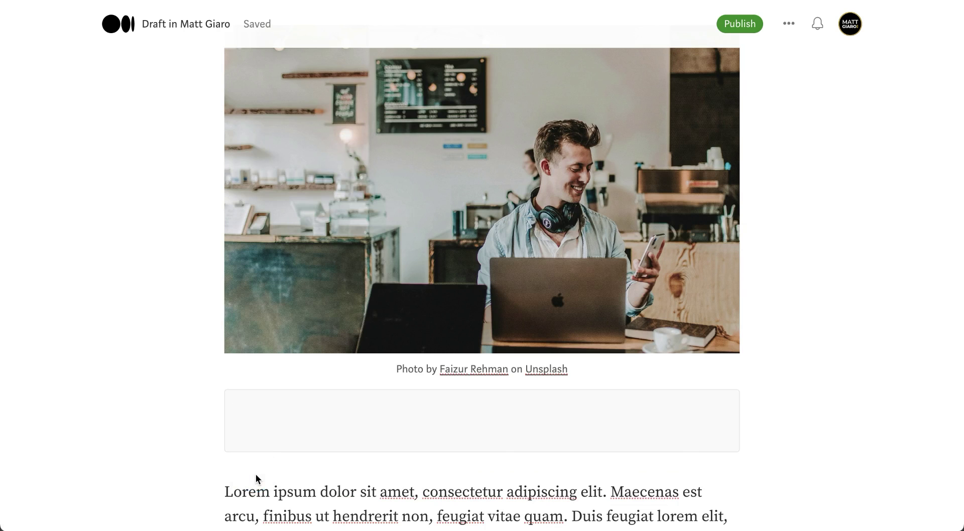
key(Return)
click(245, 438)
click(193, 415)
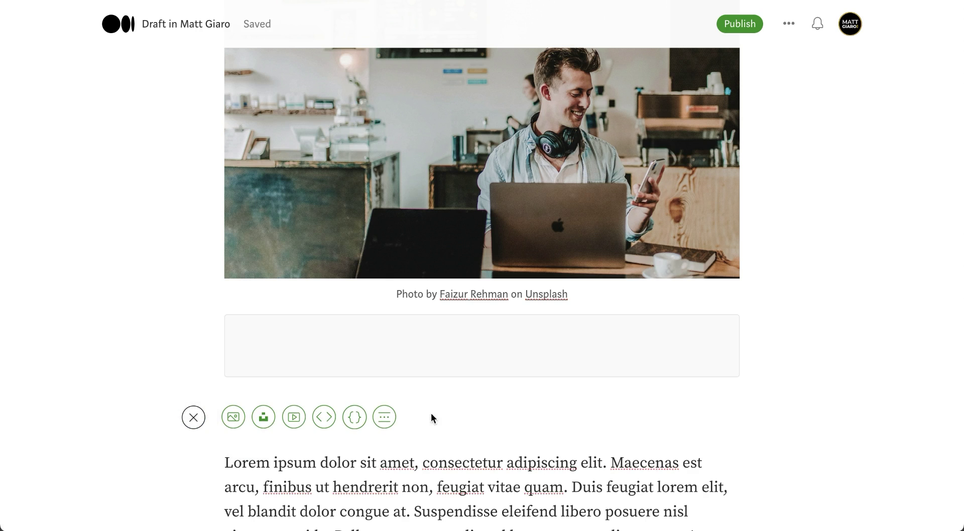
Step: Add section-break dots below the code block and after the 'placerat.' paragraph
click(383, 418)
scroll(381, 418, down, 4)
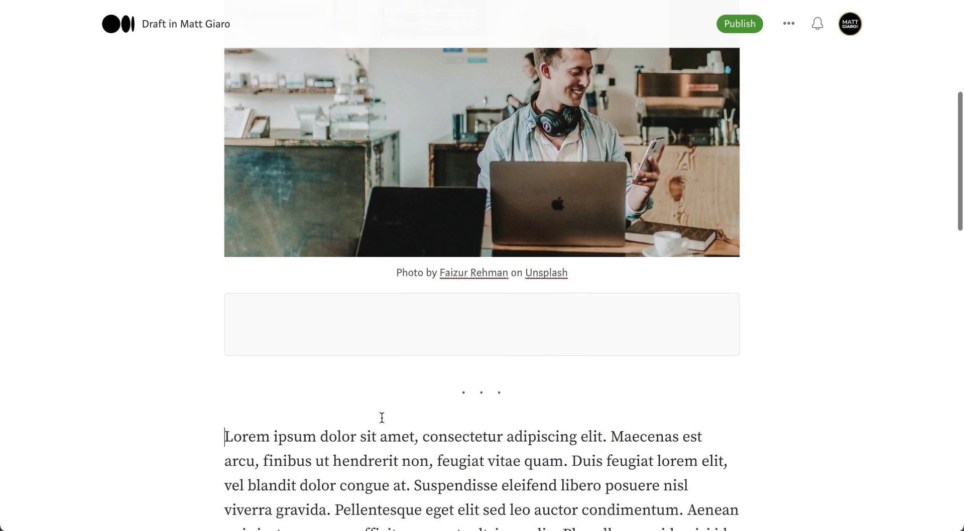
click(591, 437)
key(Return)
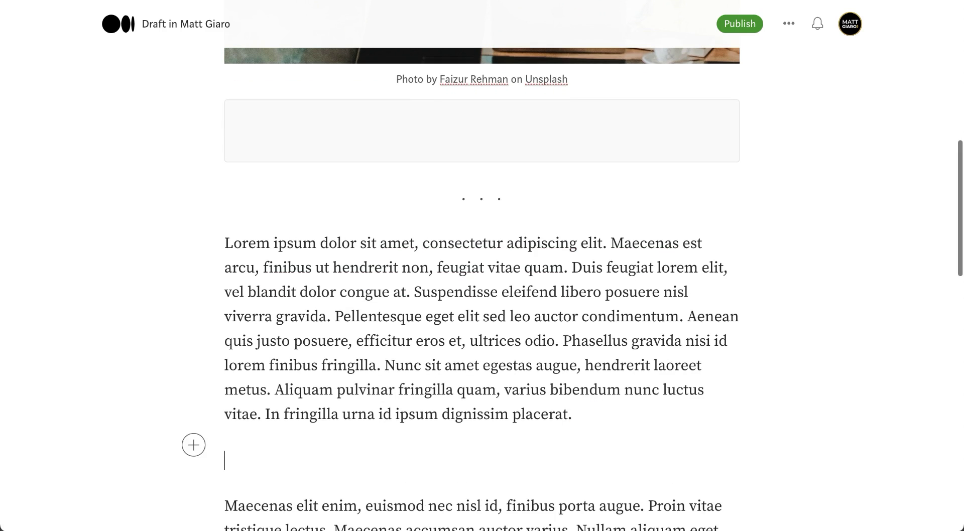
click(193, 460)
click(385, 460)
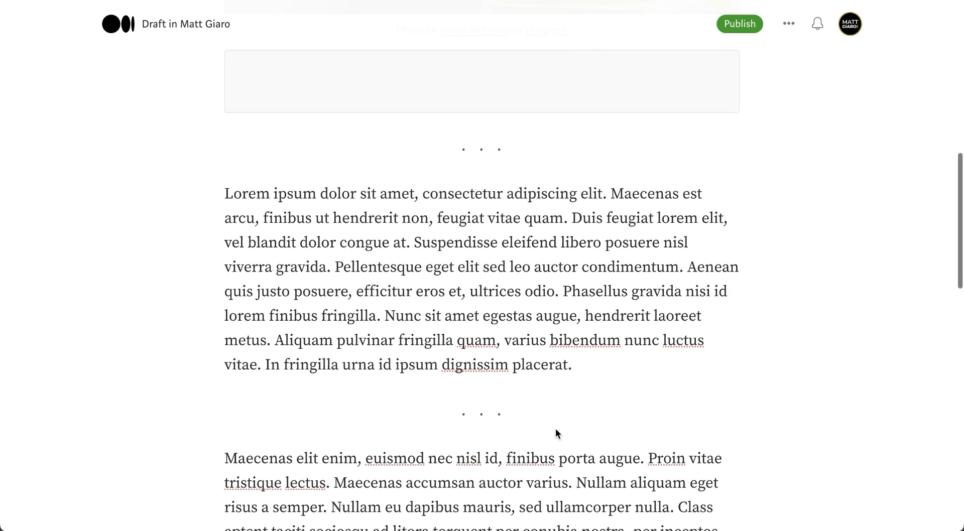
scroll(555, 433, down, 2)
scroll(526, 214, up, 2)
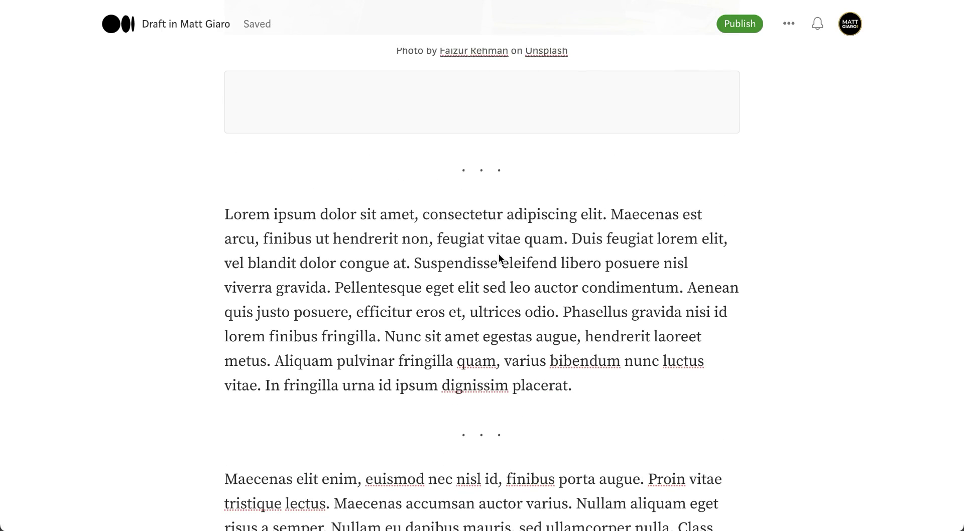
click(227, 215)
Step: Type 'Subtitles' on a new line above 'Lorem ipsum' and make it a large heading
key(Return)
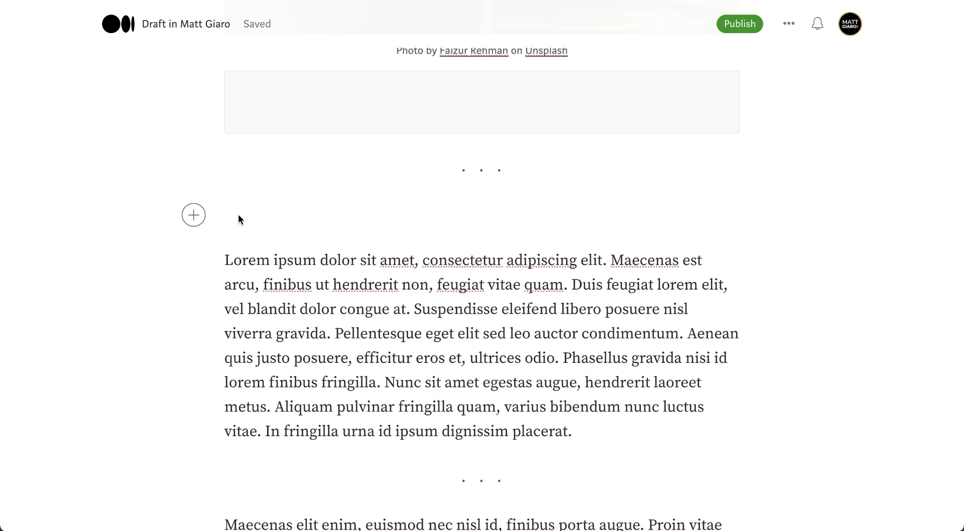
text(Subtitles)
double_click(280, 220)
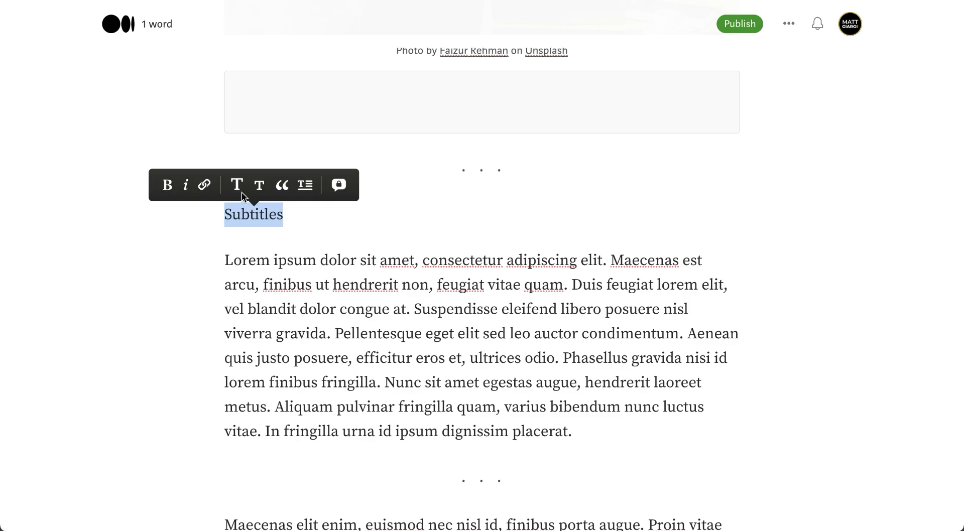
click(239, 217)
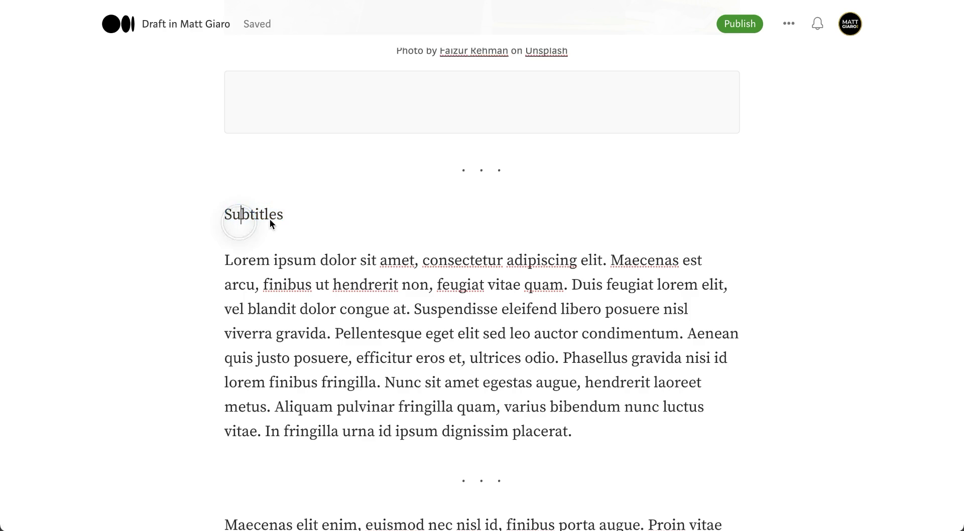
double_click(274, 216)
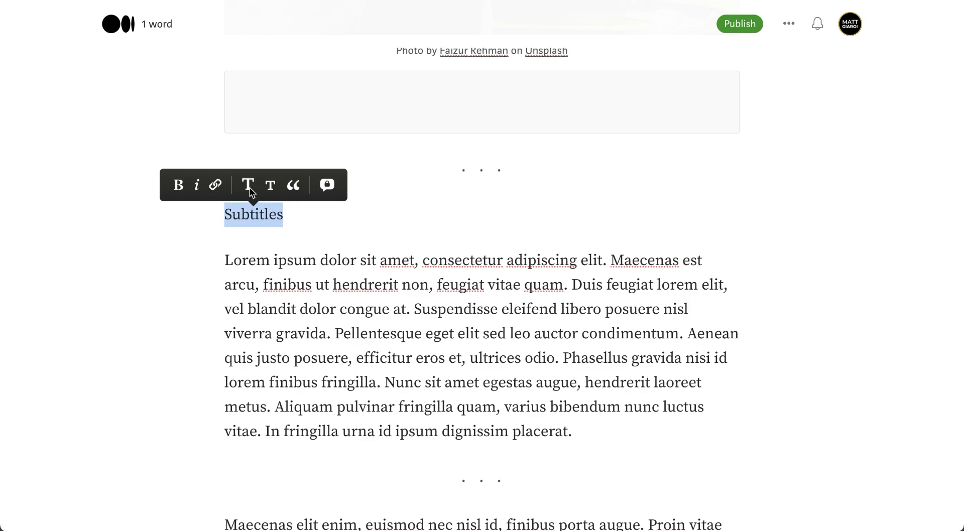
click(248, 185)
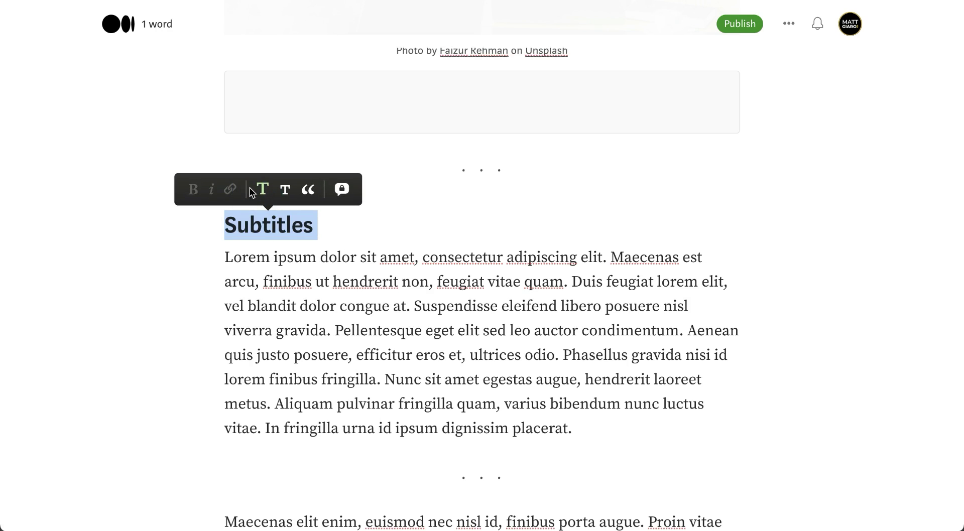
click(318, 228)
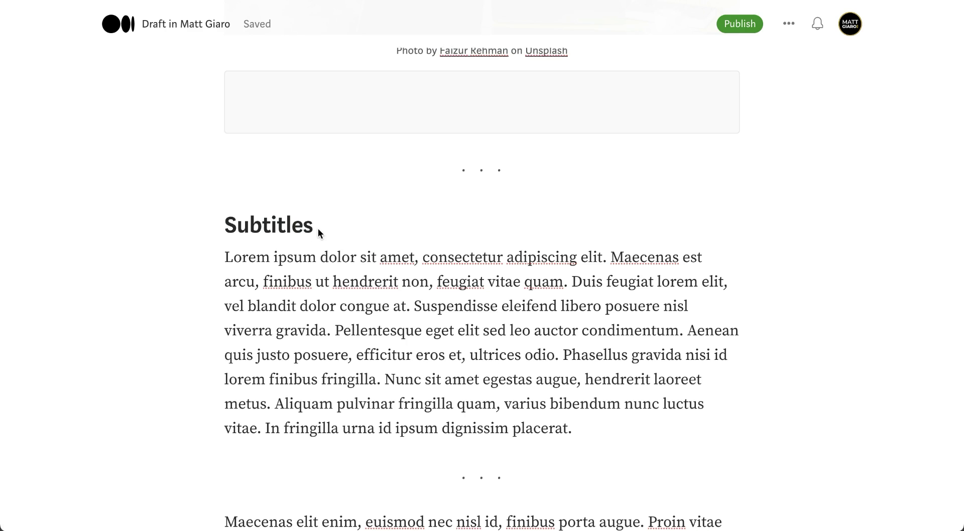
Step: Split the paragraph before 'Maecenas' and select the words 'Lorem ipsum'
click(610, 259)
key(Return)
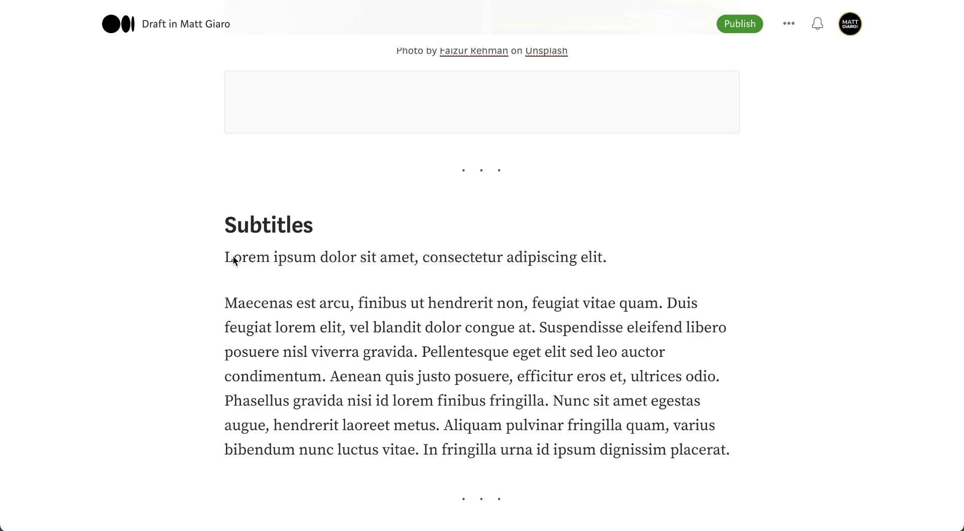
drag(226, 260, 316, 257)
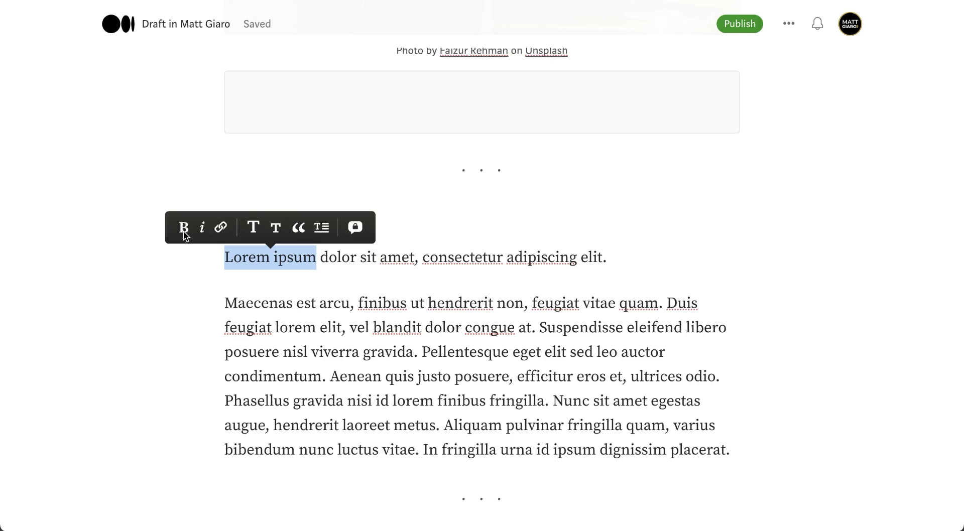
Step: Try bold, italic, link and drop cap on 'Lorem ipsum', undoing each one
click(184, 232)
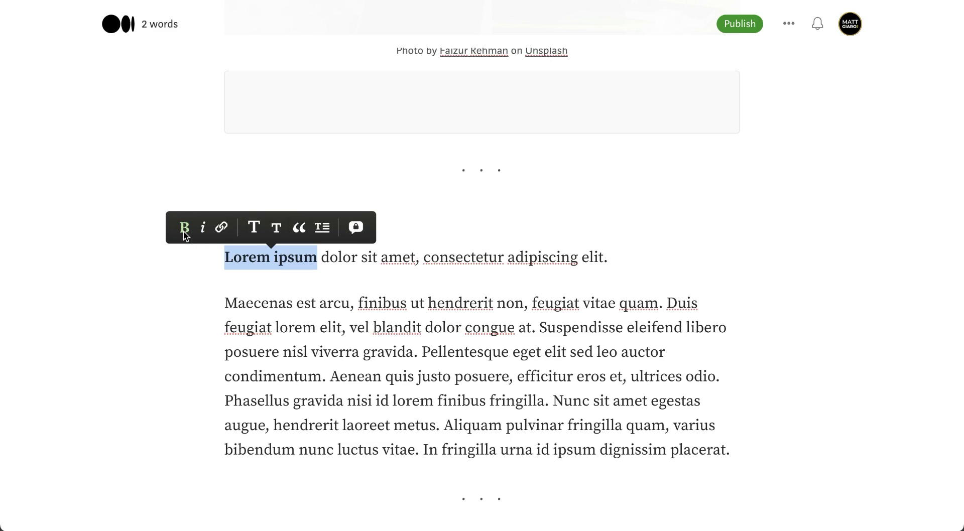
click(183, 232)
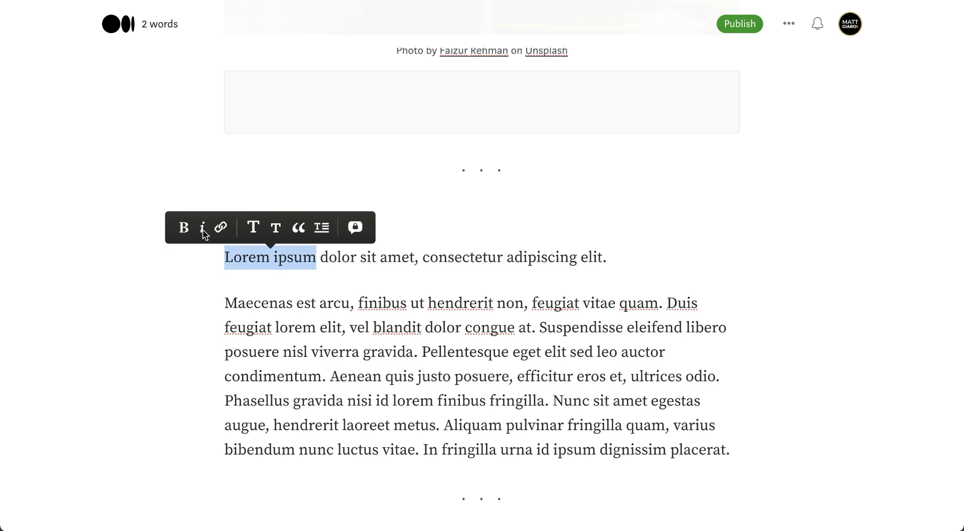
click(202, 230)
click(202, 230)
click(221, 232)
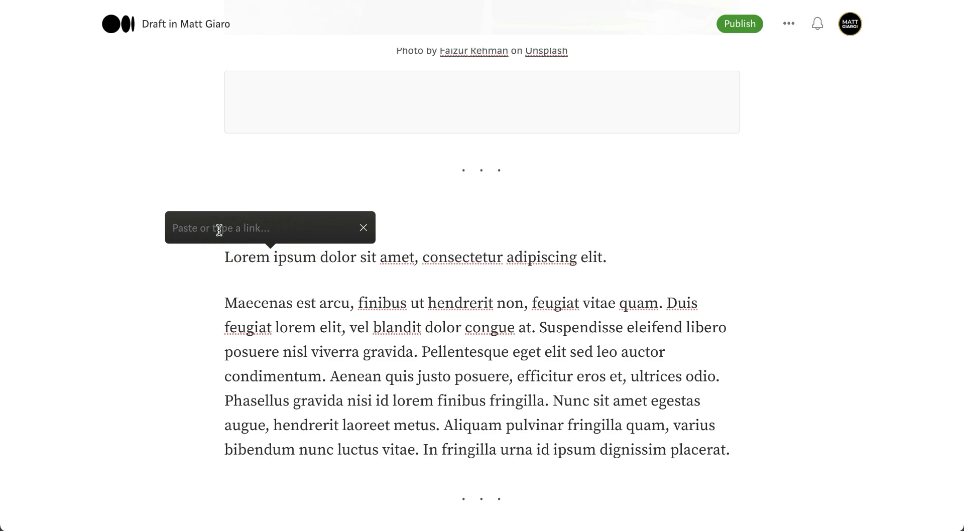
click(363, 230)
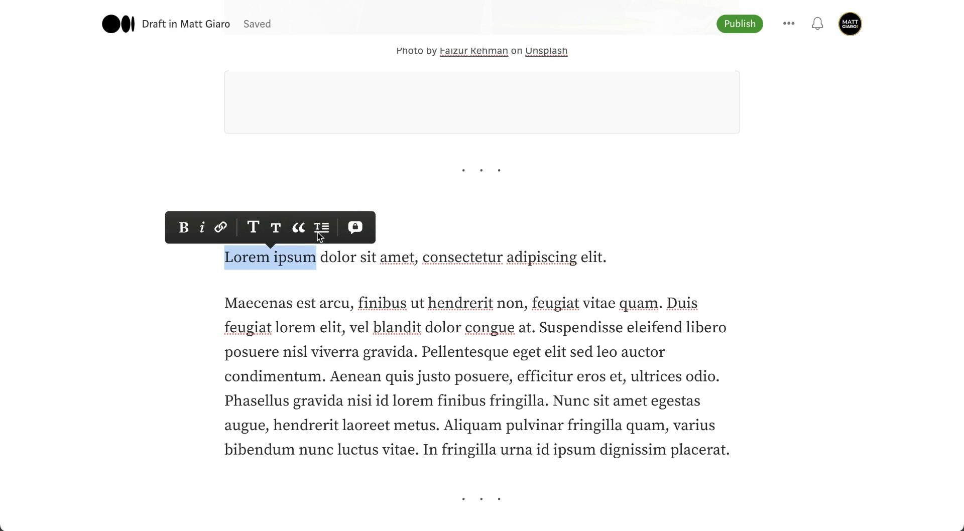
click(321, 229)
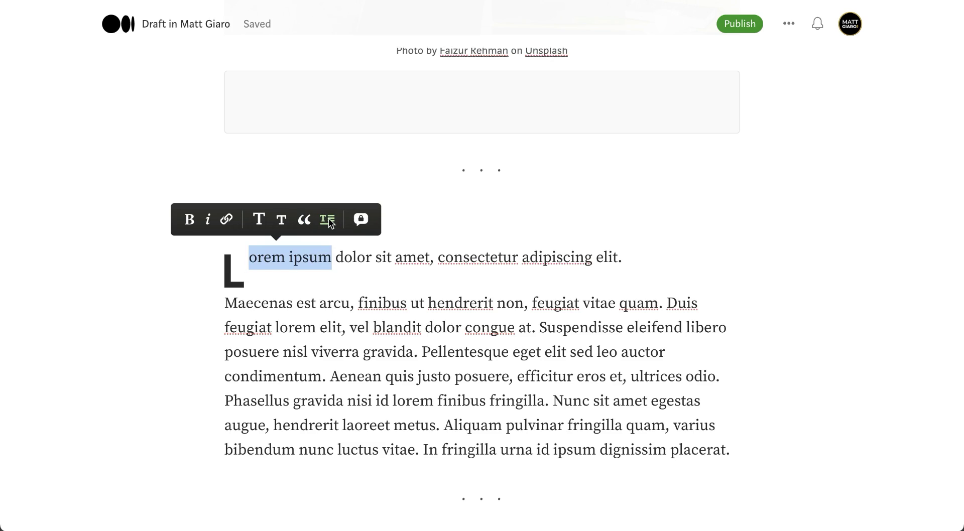
click(327, 221)
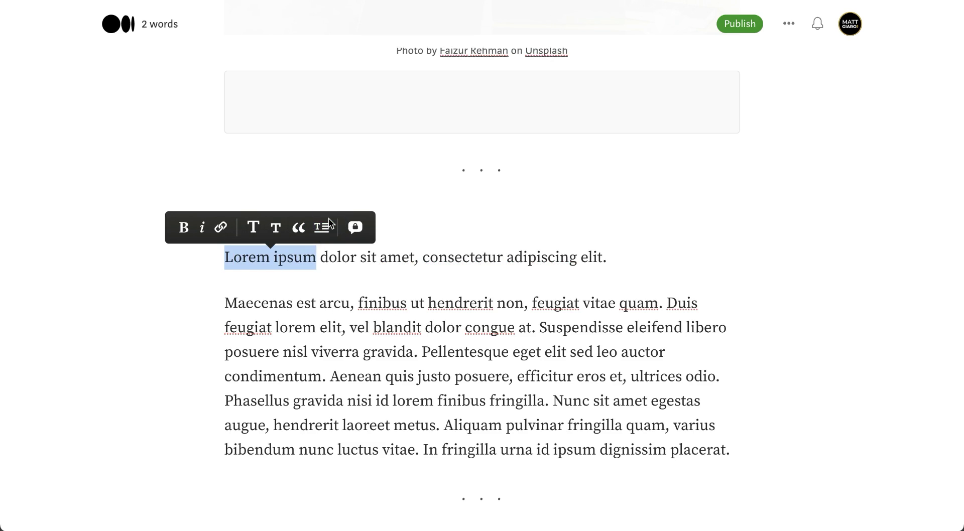
click(611, 256)
Step: Add a new paragraph reading 'Quote' after the sentence ending 'elit.'
key(Return)
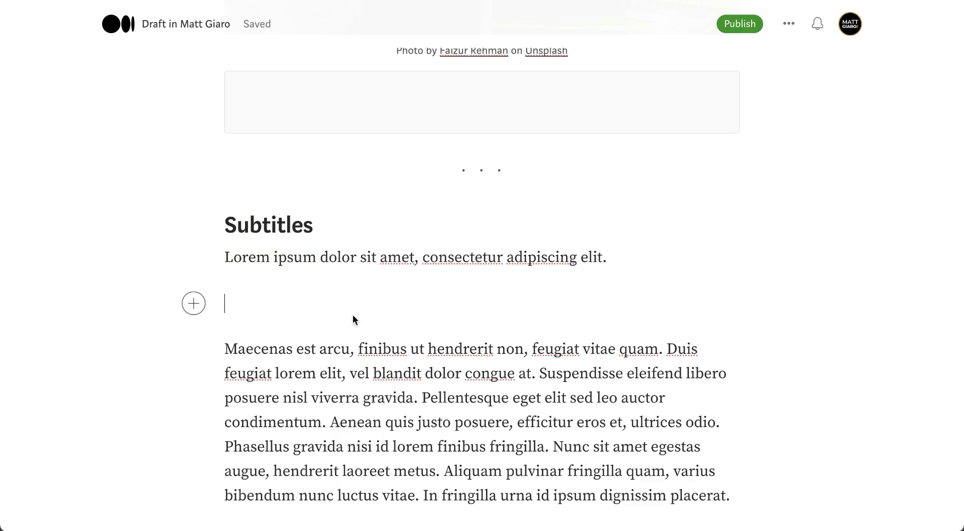
text(QUote)
key(BackSpace)
key(BackSpace)
key(BackSpace)
key(BackSpace)
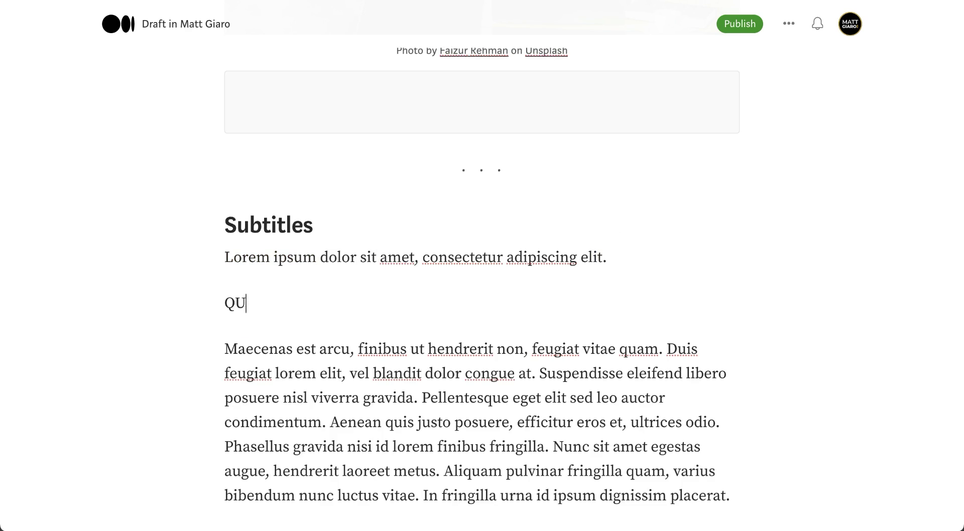
text(uote)
Step: Cycle 'Quote' twice through blockquote and pull quote, leaving it as normal text
double_click(248, 304)
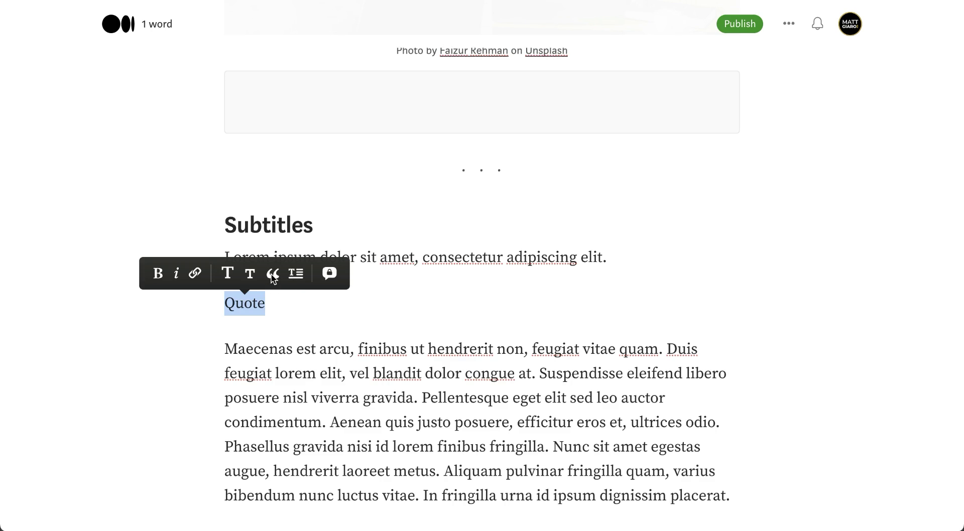
click(272, 275)
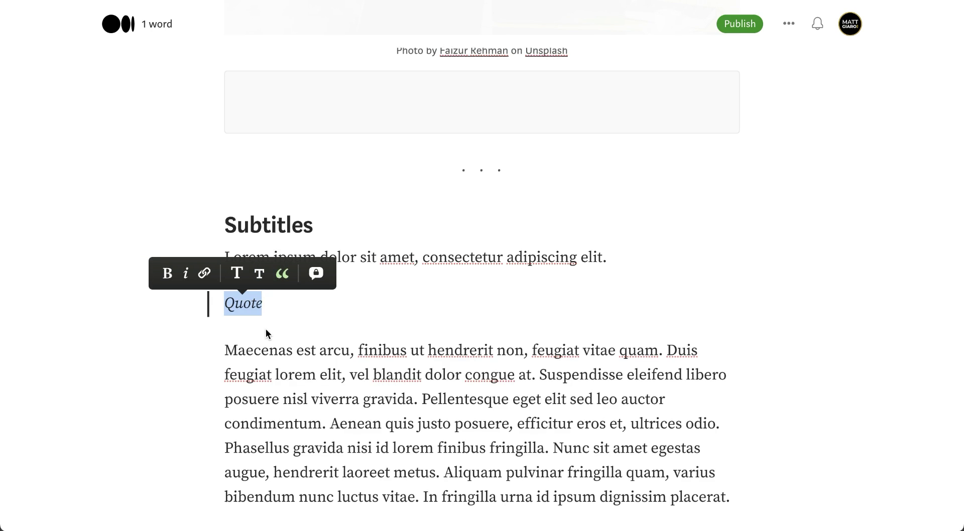
click(282, 273)
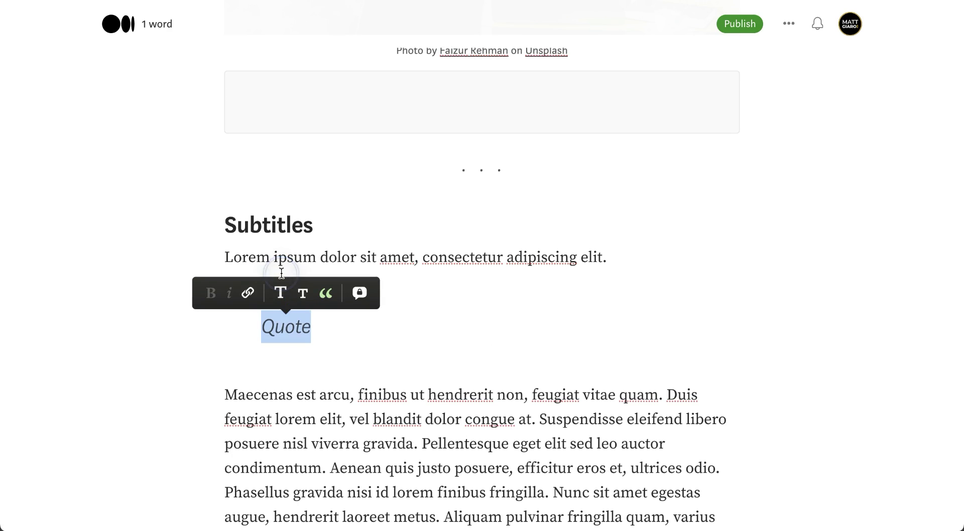
click(325, 292)
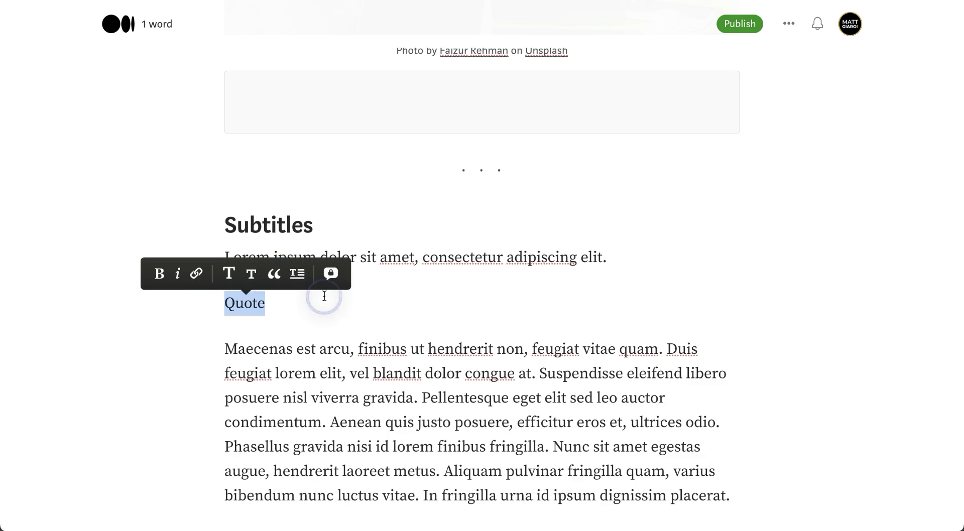
click(273, 279)
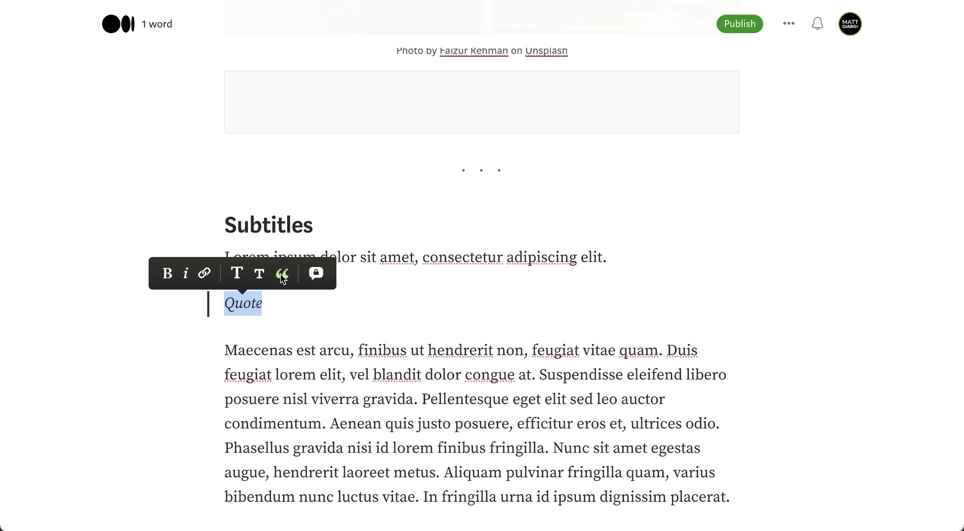
click(282, 277)
click(316, 291)
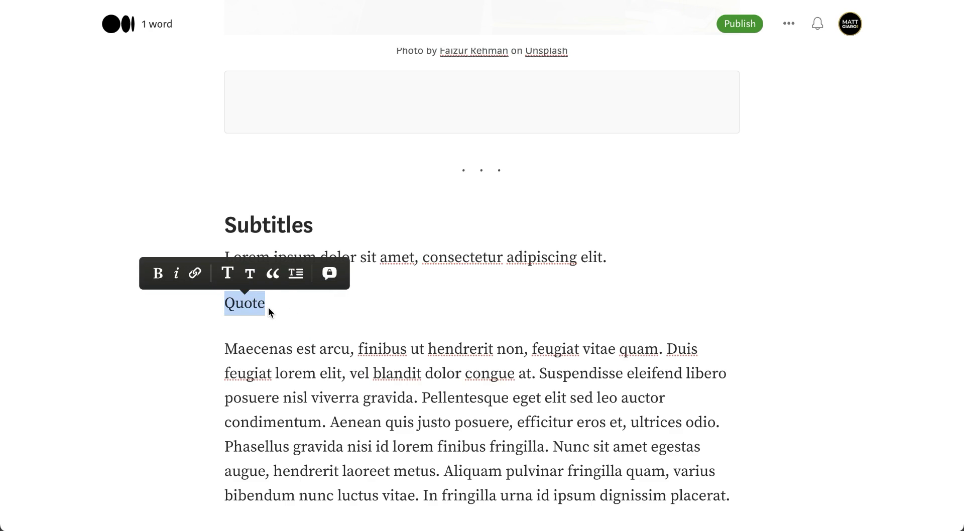
Step: Attach the private note 'Blah' to 'adipiscing elit.', review it, then close the notes panel
drag(609, 257, 508, 257)
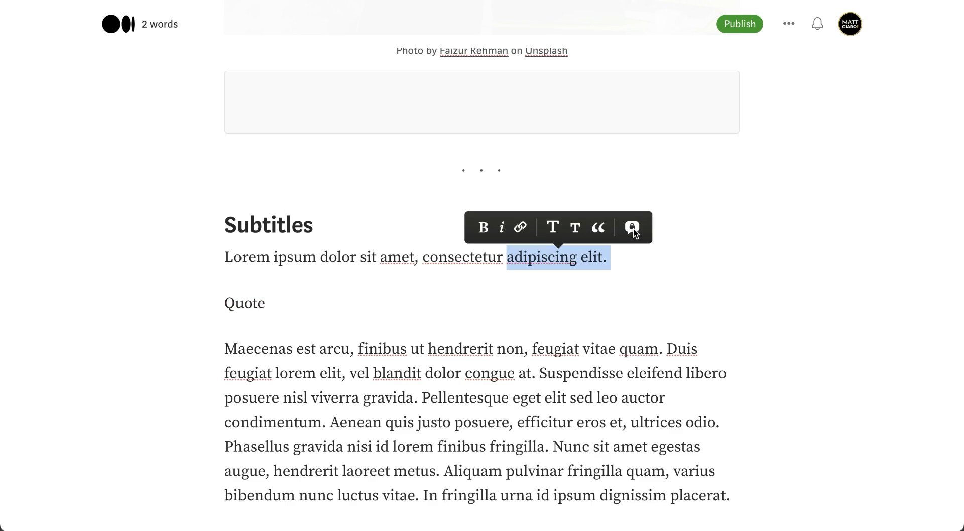
click(632, 228)
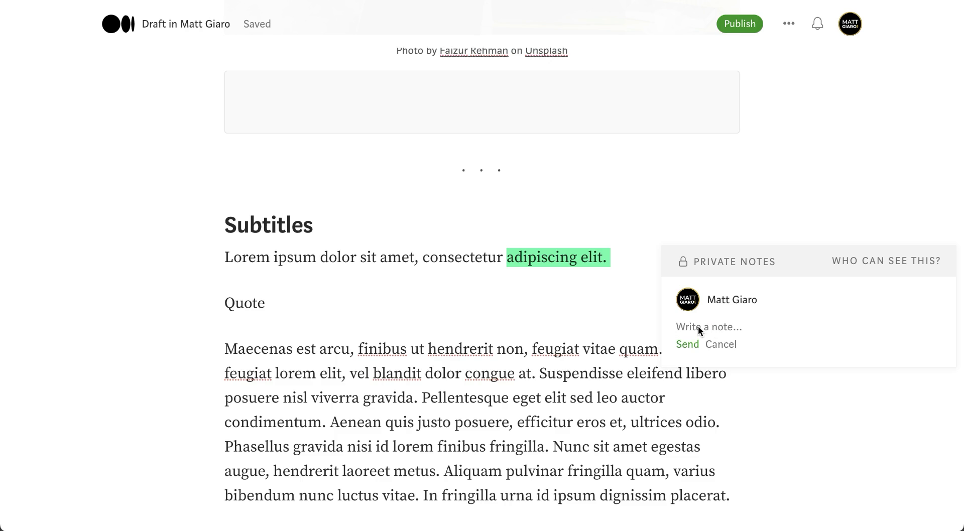
text(Blah)
click(691, 347)
click(800, 267)
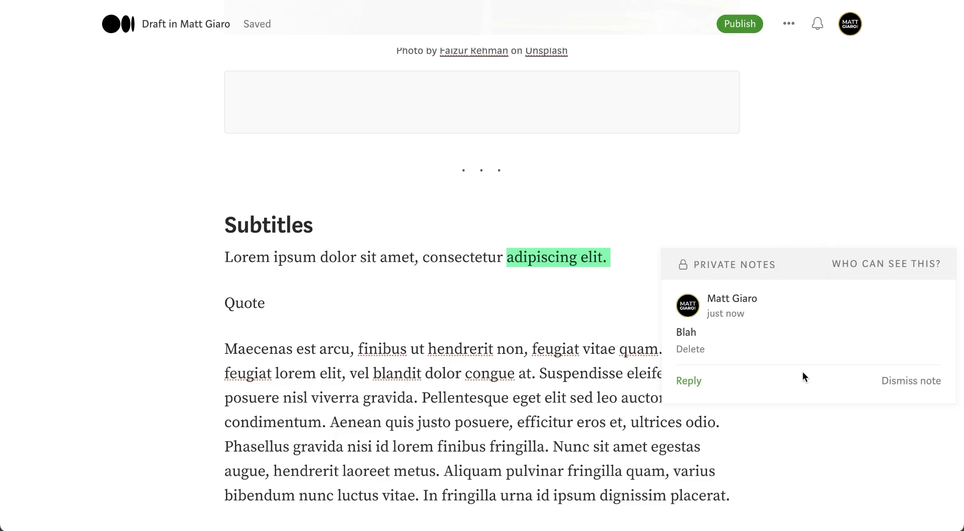
click(593, 299)
Step: Start a bulleted list with 'awdwiodh' after 'eu tellus.', ending in a plain paragraph
scroll(695, 364, down, 1)
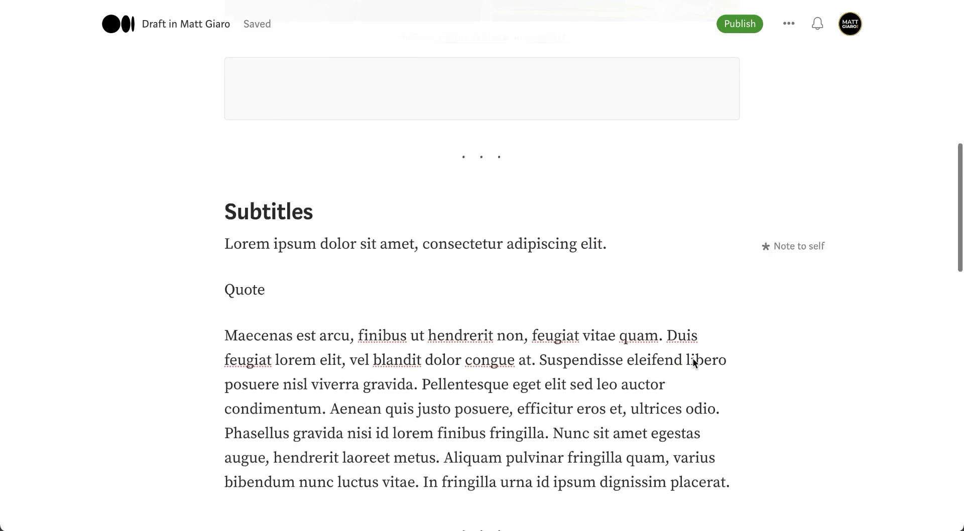
scroll(694, 362, down, 8)
click(357, 402)
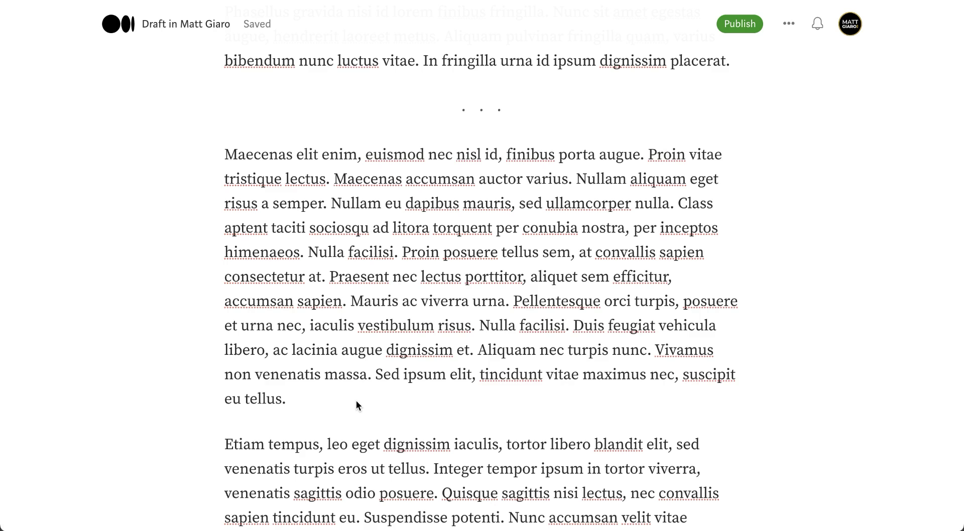
key(Return)
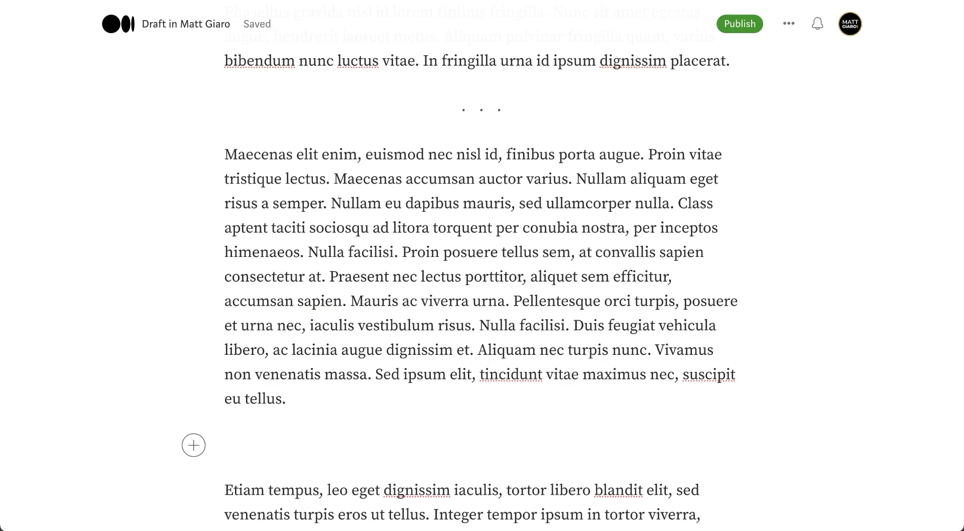
text(* )
text(awdwiodh)
key(Return)
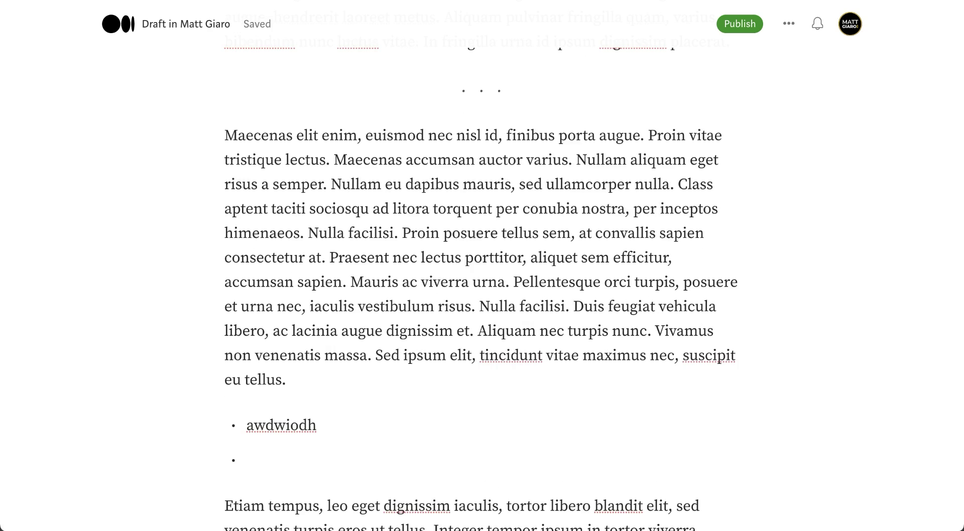
key(Return)
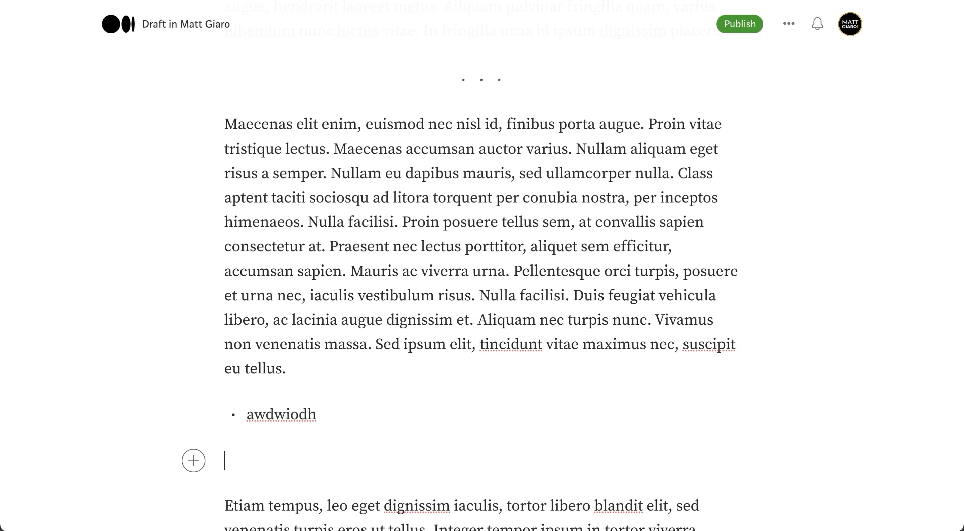
Step: Add 'kadpoedk' as a bullet, close the list with an empty paragraph, and select the cover image
text(-)
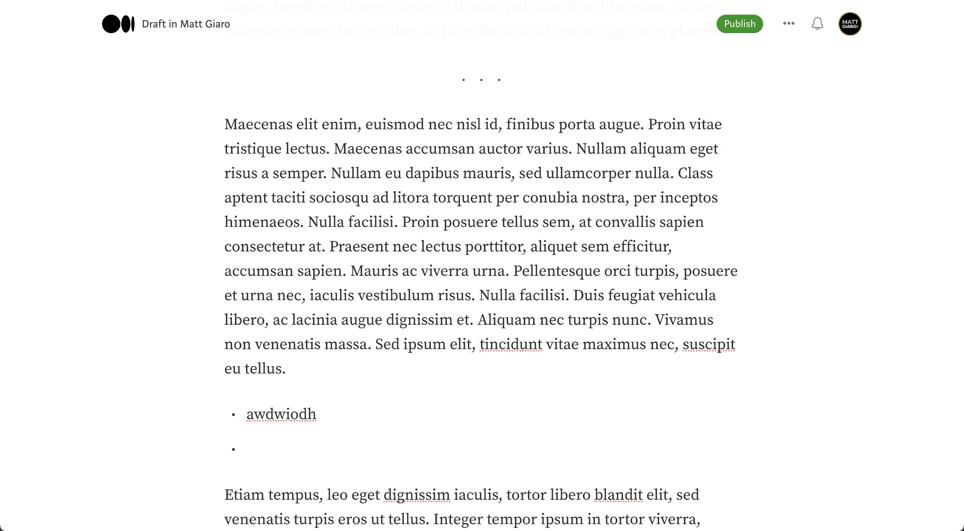
text( kadpoedk)
key(Return)
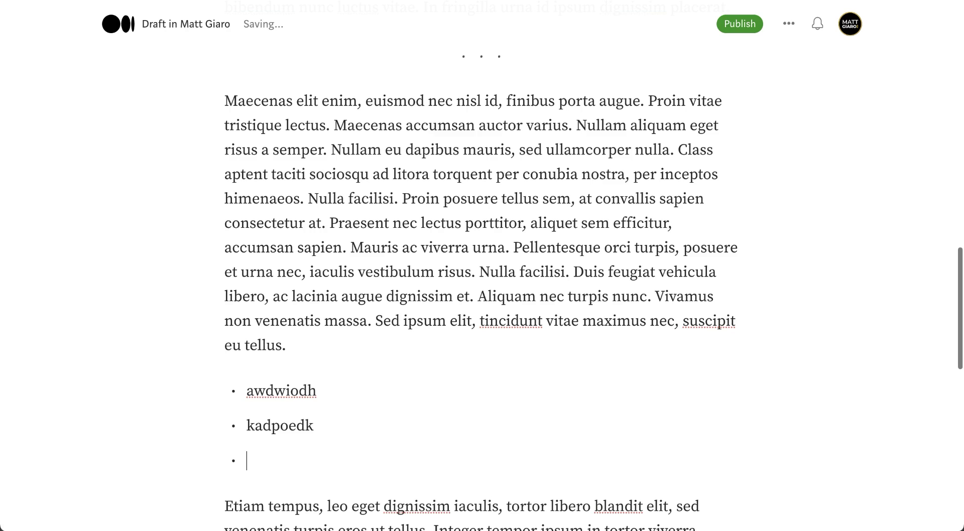
key(Return)
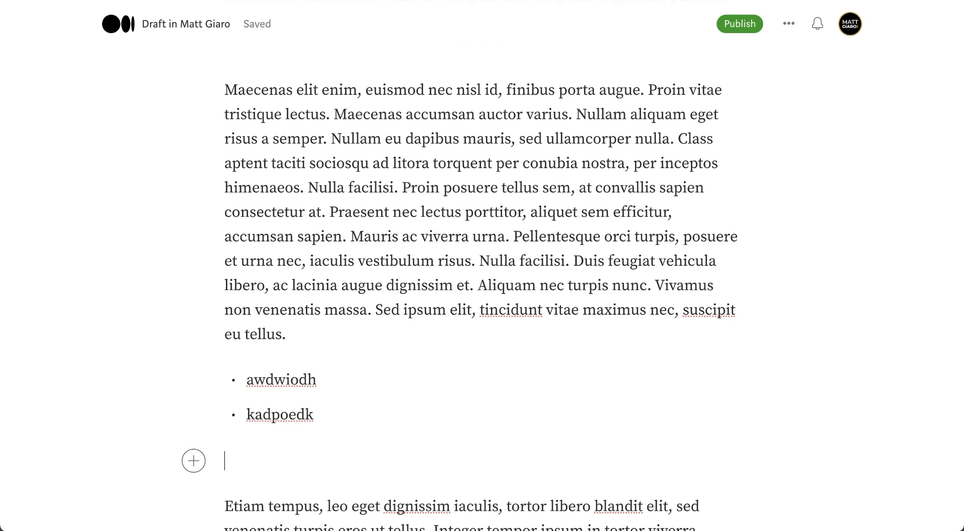
scroll(688, 443, up, 15)
click(689, 443)
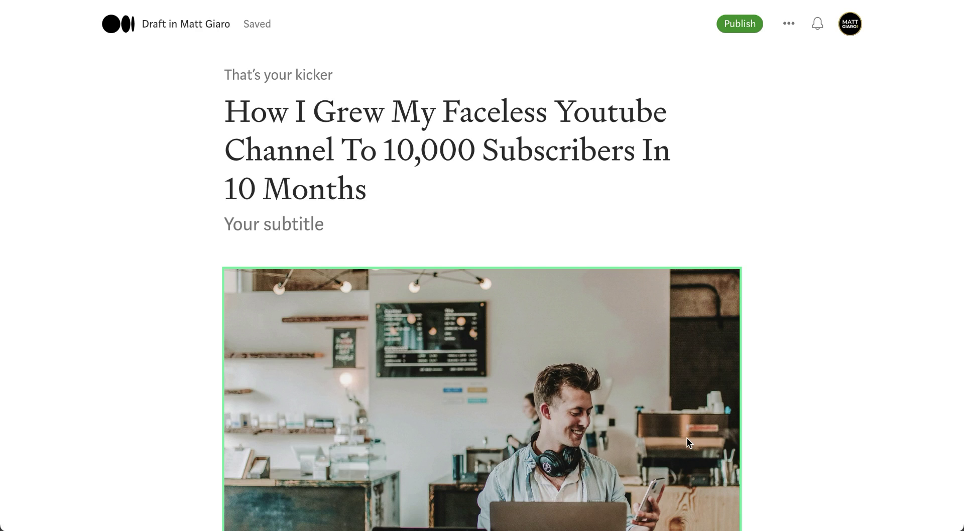
click(748, 27)
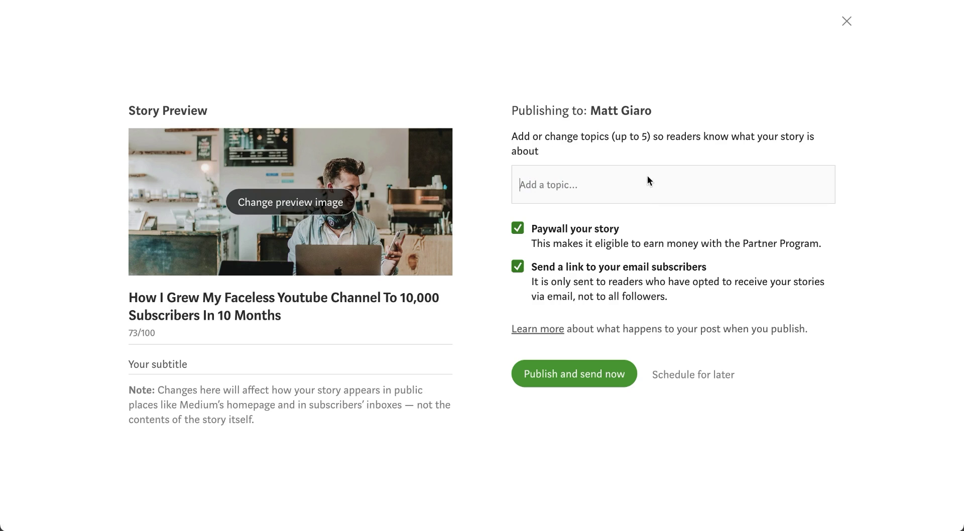
click(553, 232)
click(553, 232)
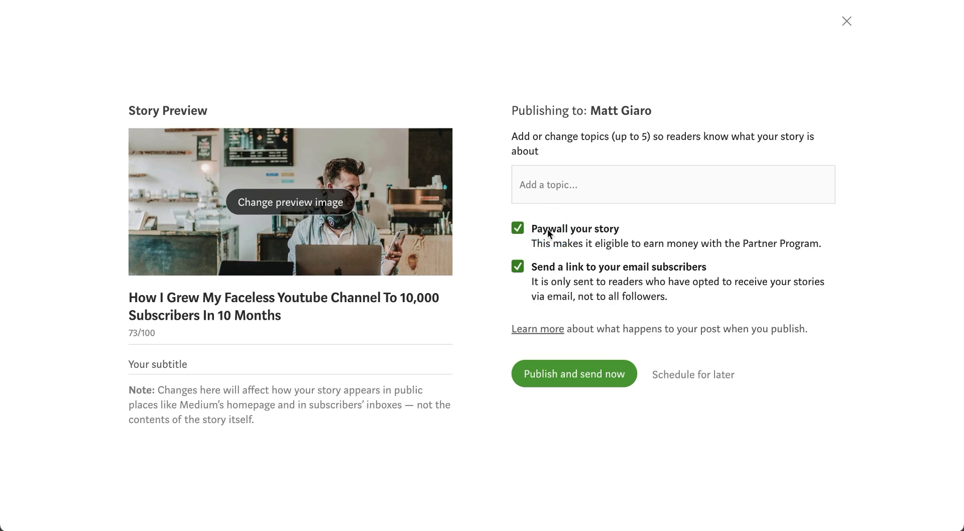
click(555, 273)
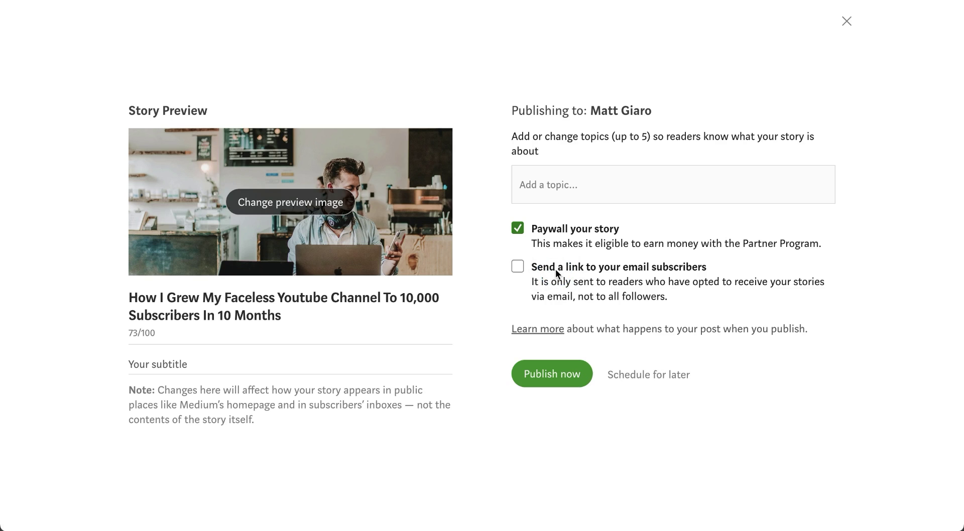
click(555, 273)
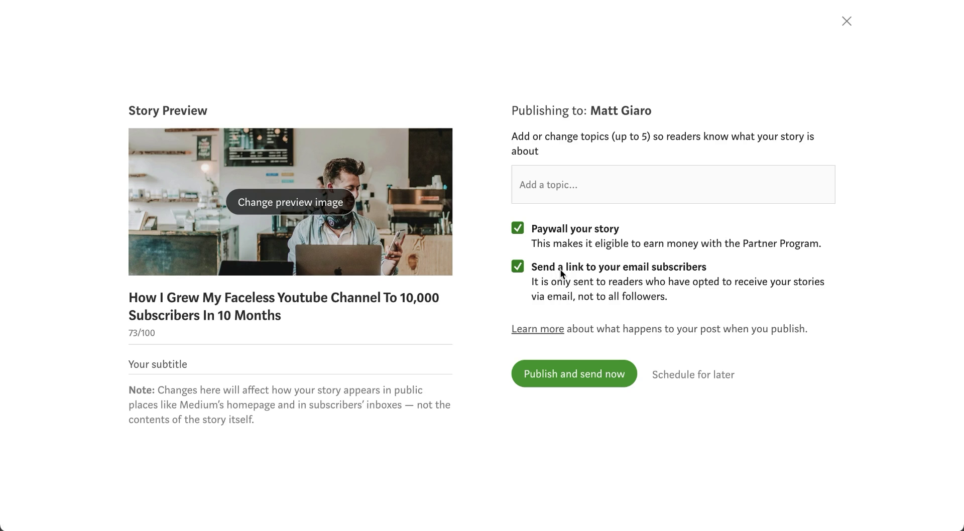
click(560, 273)
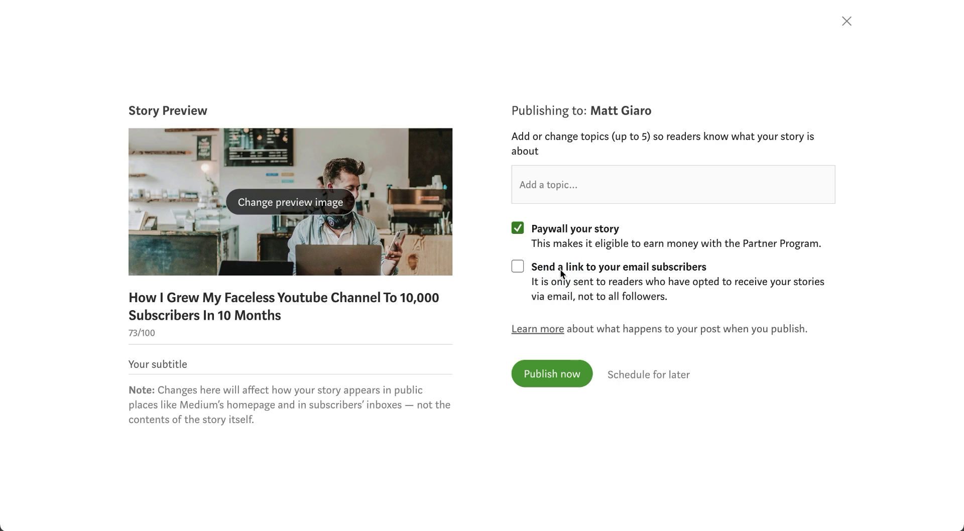
click(561, 273)
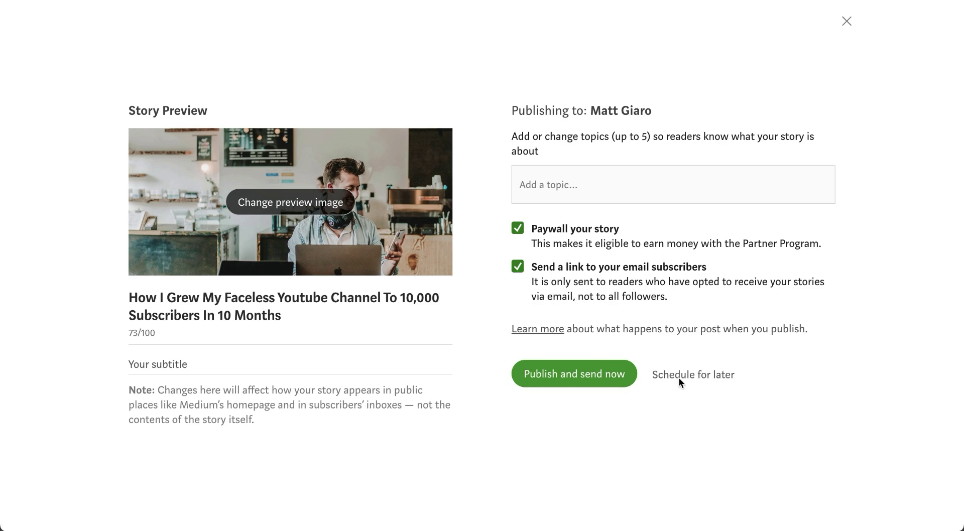
click(845, 24)
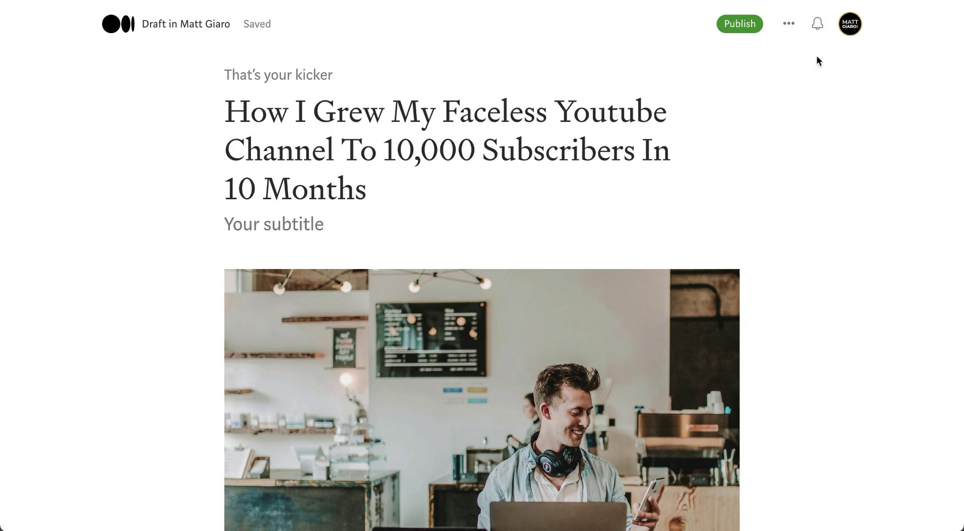
Step: Browse the Add to publication list, pick The Startup, then dismiss it without submitting
click(789, 25)
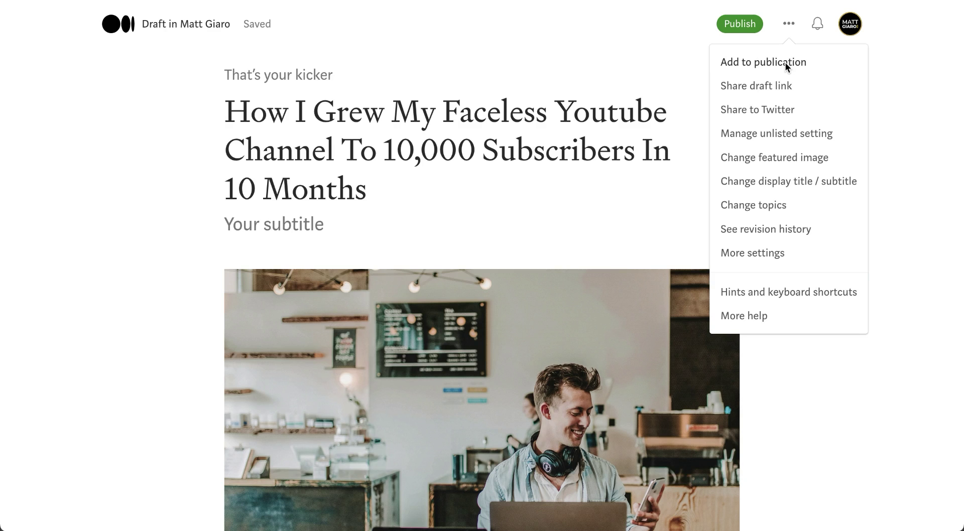
click(784, 61)
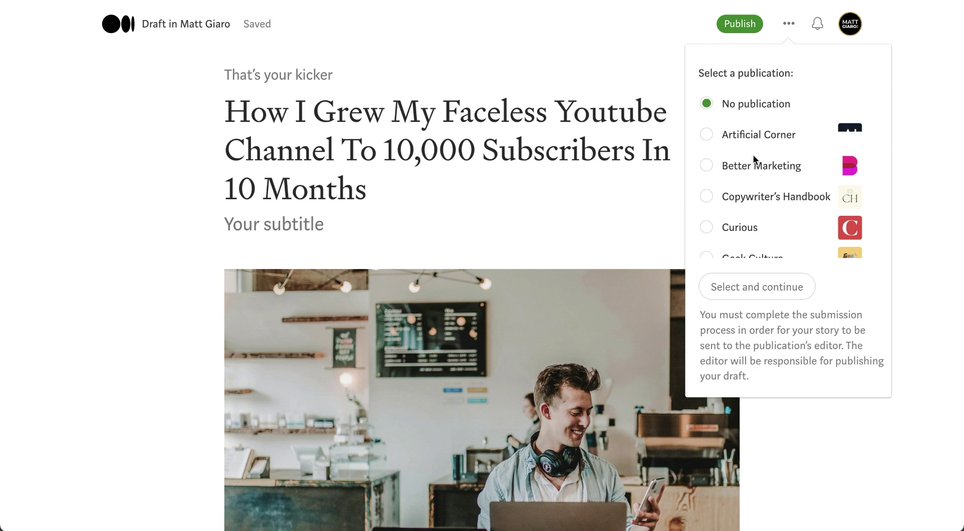
scroll(753, 155, down, 2)
scroll(752, 155, down, 6)
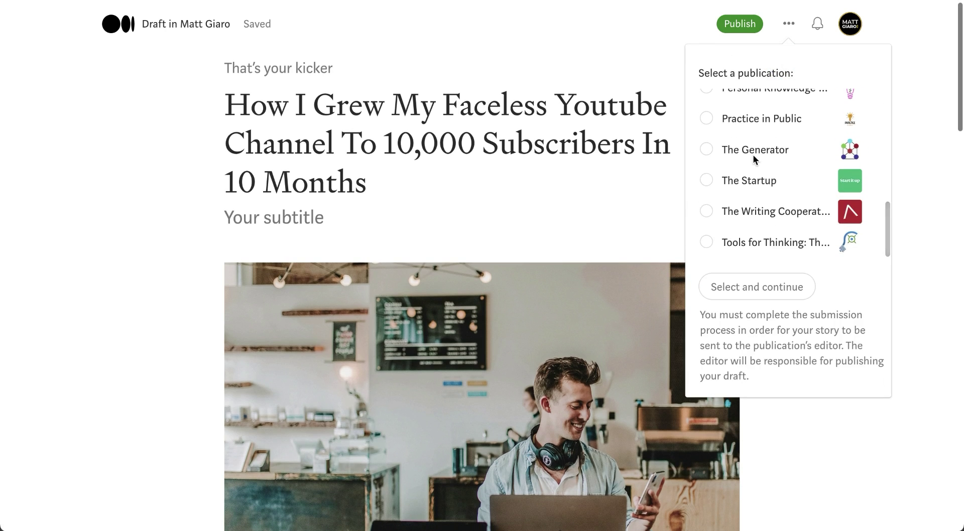
click(743, 186)
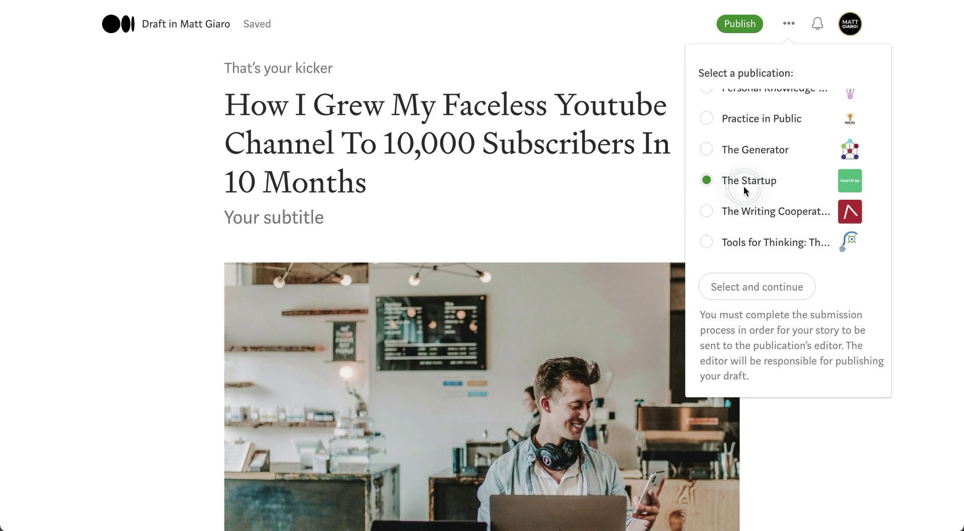
click(659, 220)
click(789, 24)
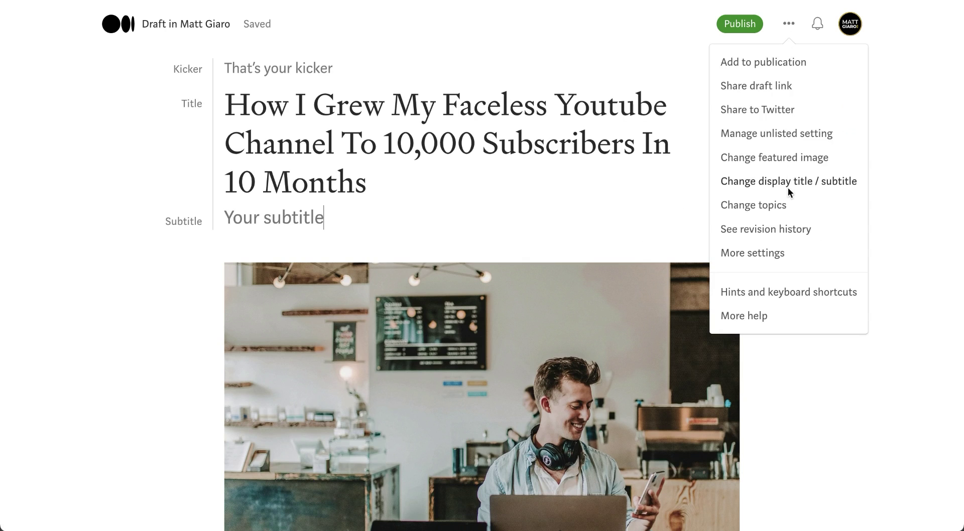
Step: Open More settings and review the SEO Settings and expanded Advanced Settings sections
click(761, 254)
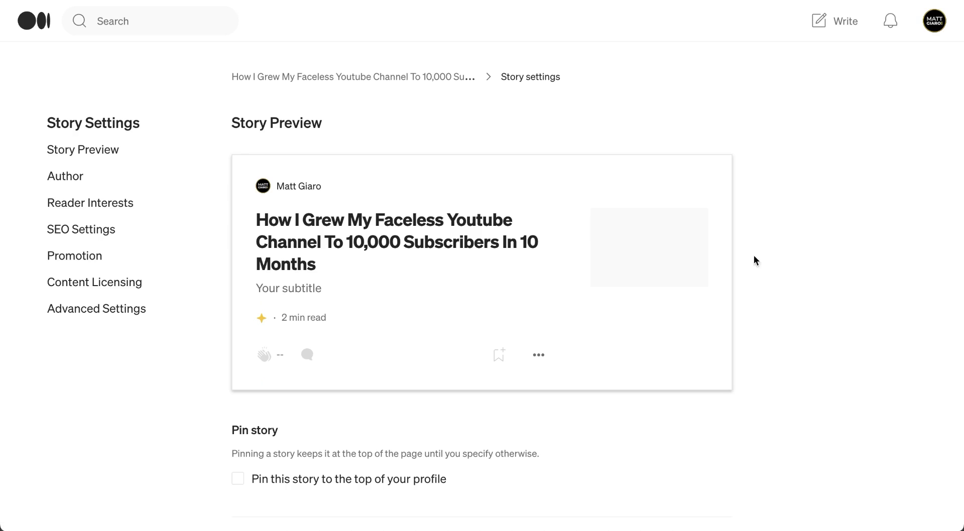
click(99, 231)
scroll(390, 416, down, 10)
click(320, 327)
scroll(274, 328, down, 2)
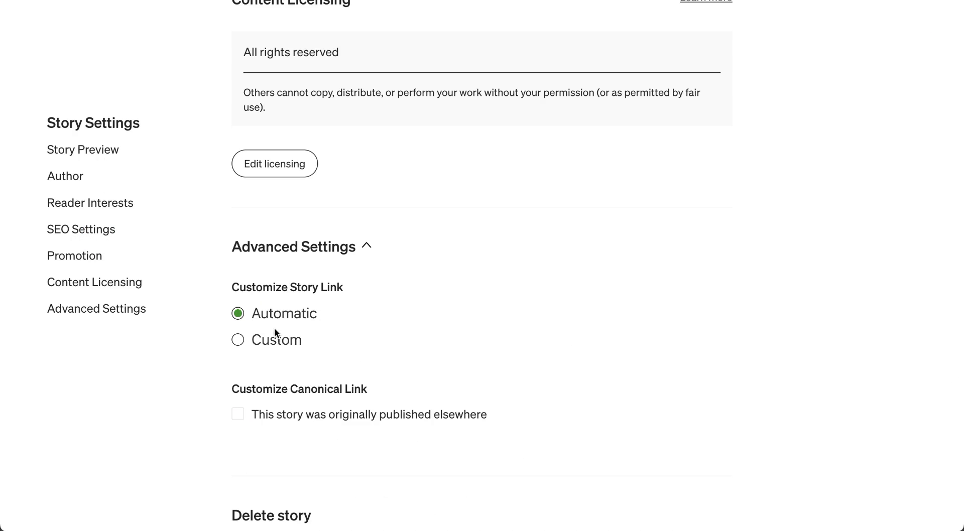
scroll(319, 434, down, 2)
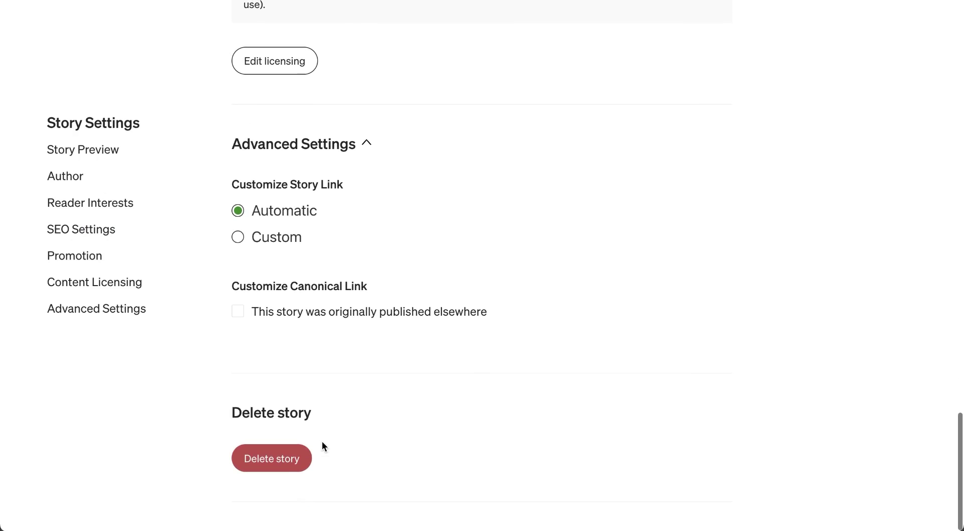
scroll(322, 442, up, 12)
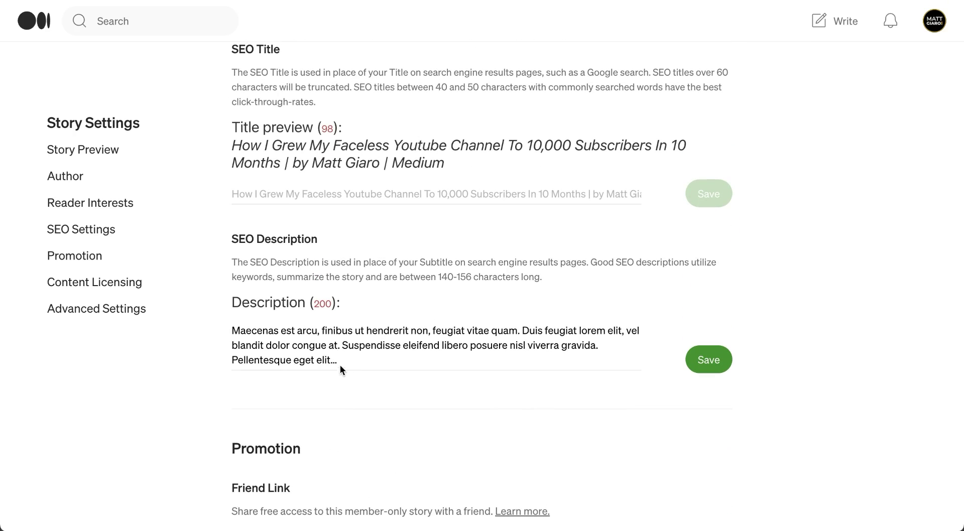
Step: Select and deselect the SEO description, scroll to the top, and return to the draft editor
drag(339, 364, 234, 332)
scroll(251, 302, up, 2)
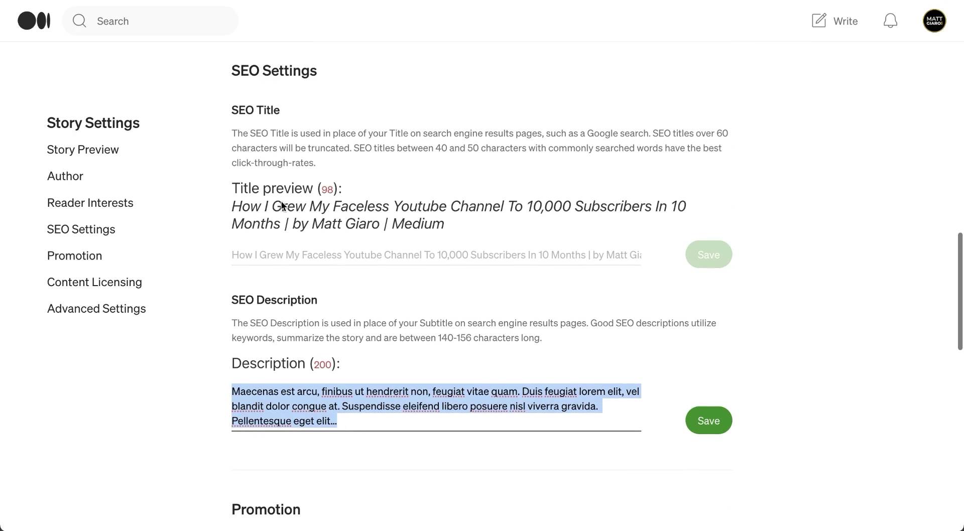
click(263, 264)
scroll(262, 261, up, 5)
scroll(261, 257, up, 6)
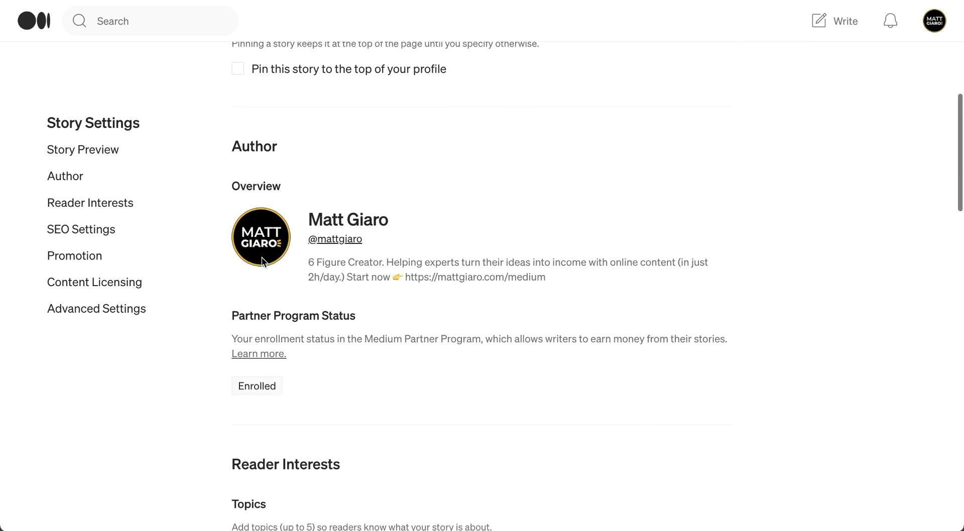
scroll(345, 386, up, 8)
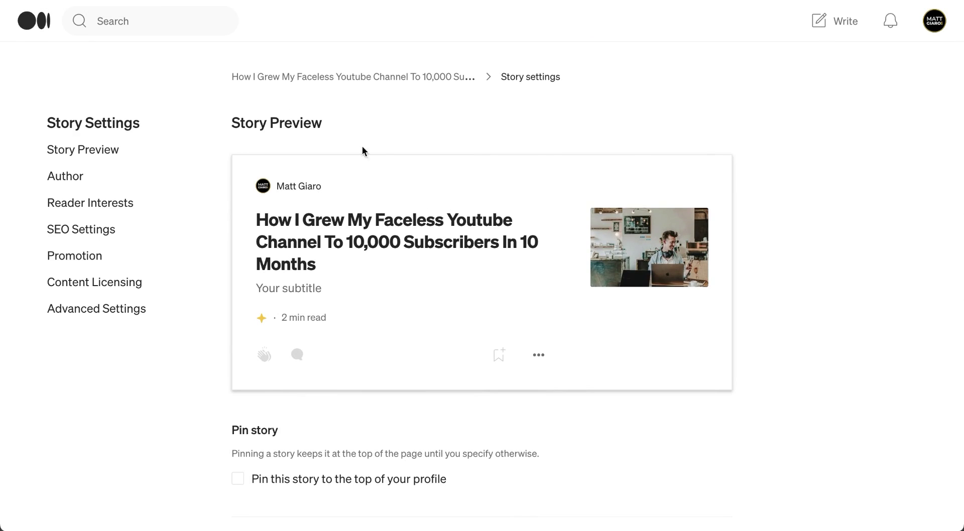
key(alt+Left)
Step: Scroll to the 'awdwiodh'/'kadpoedk' bullet list and place the cursor on the empty line below
scroll(452, 266, down, 20)
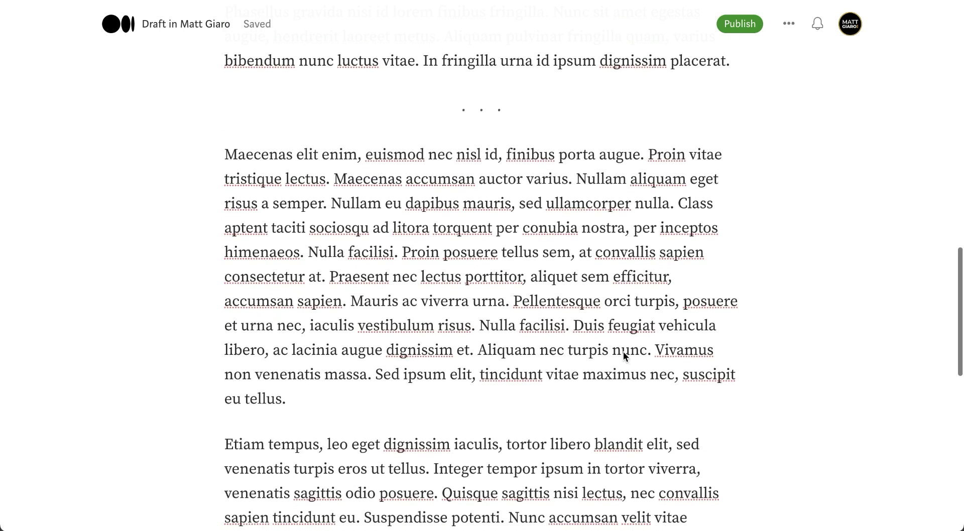
click(320, 441)
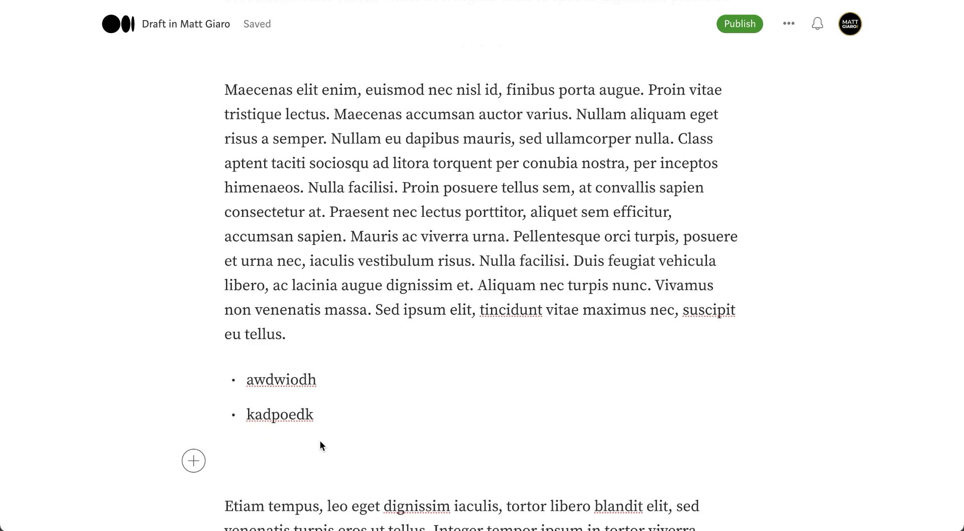